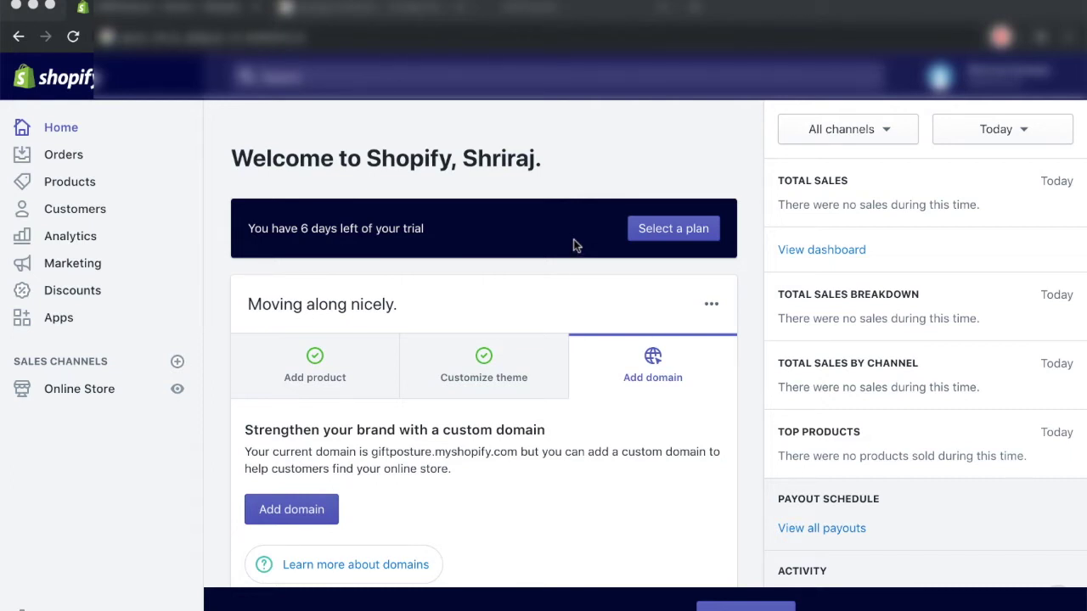
Open the Debut theme's code editor and load the theme.liquid layout file.
click(100, 396)
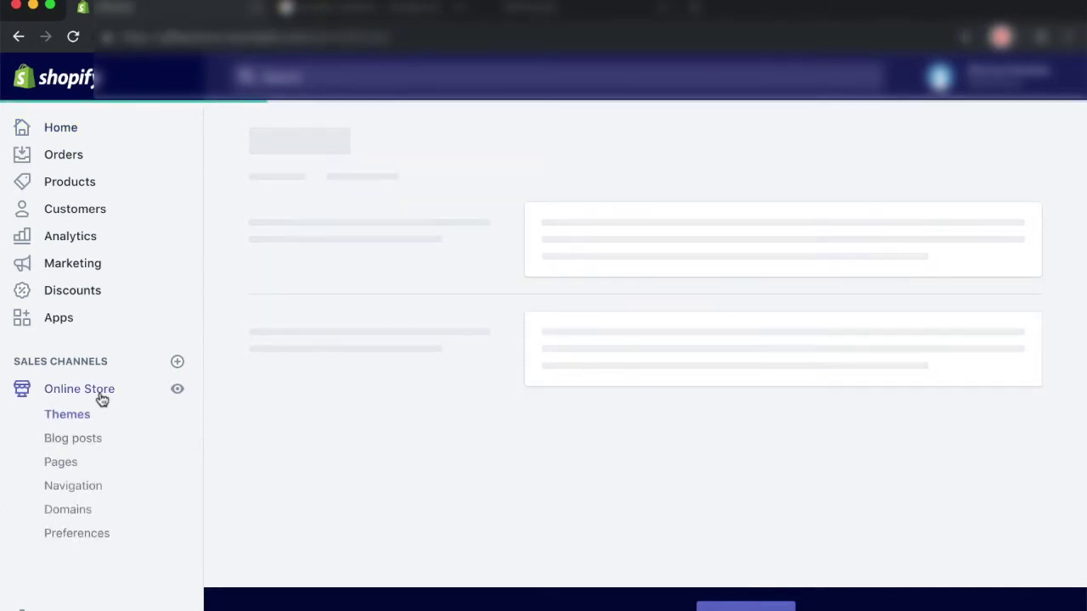
scroll(485, 447, down, 2)
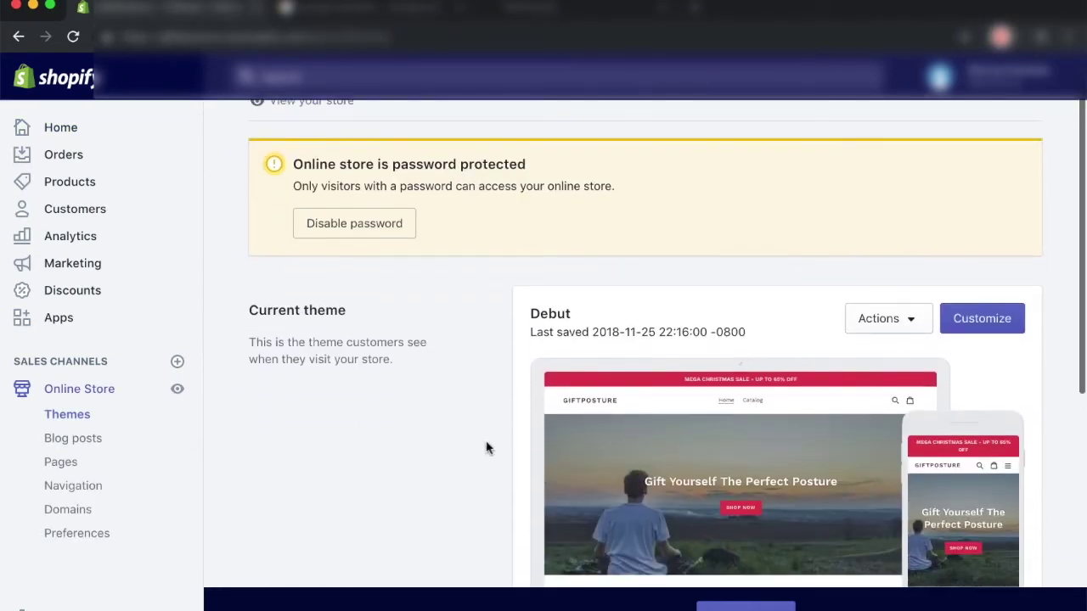
scroll(668, 442, down, 1)
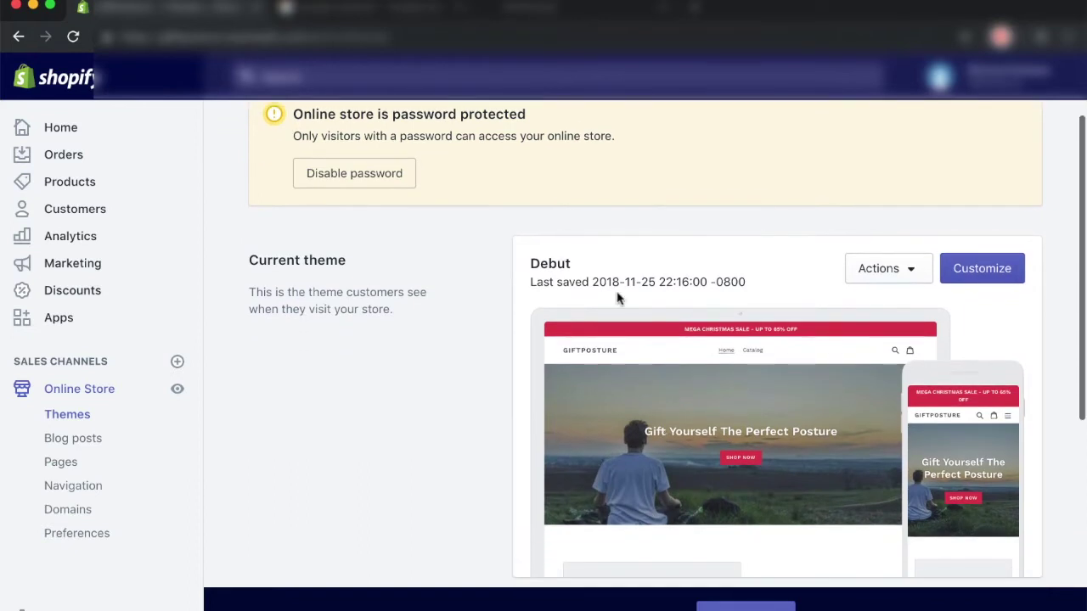
click(907, 271)
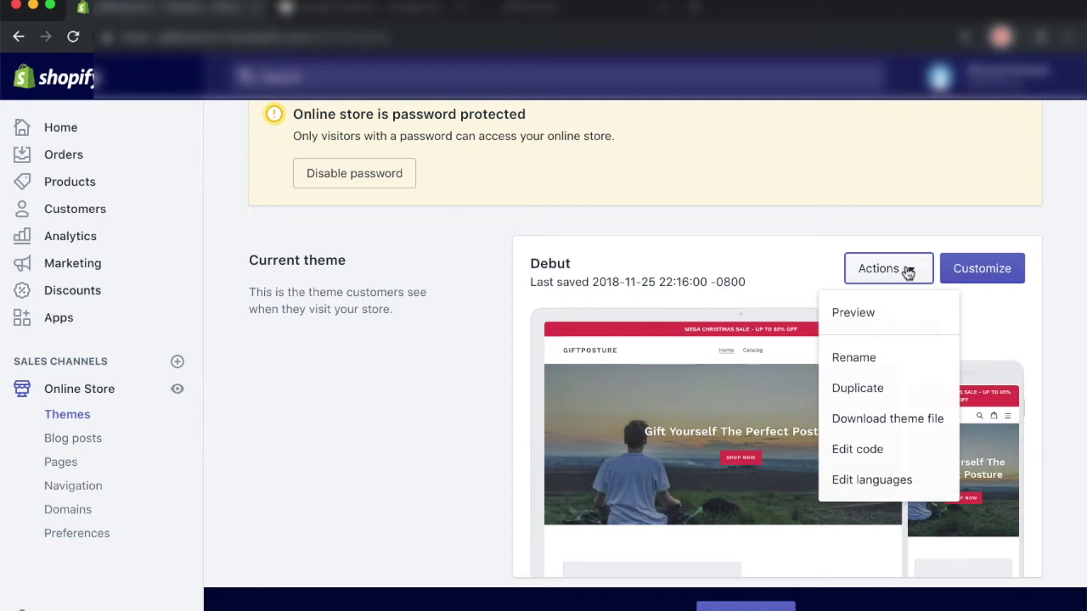
click(886, 447)
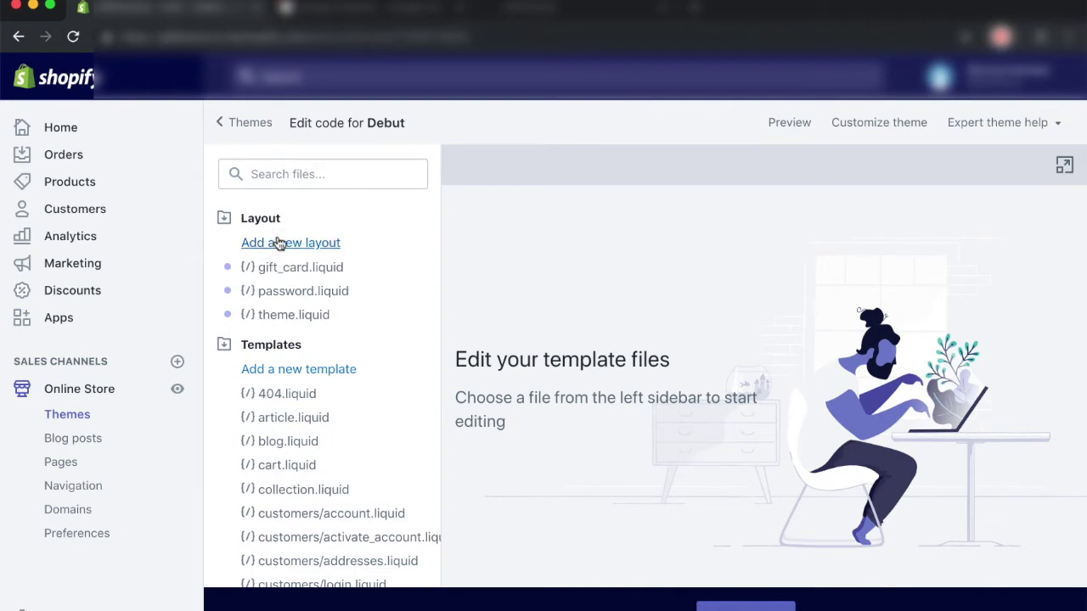
click(291, 319)
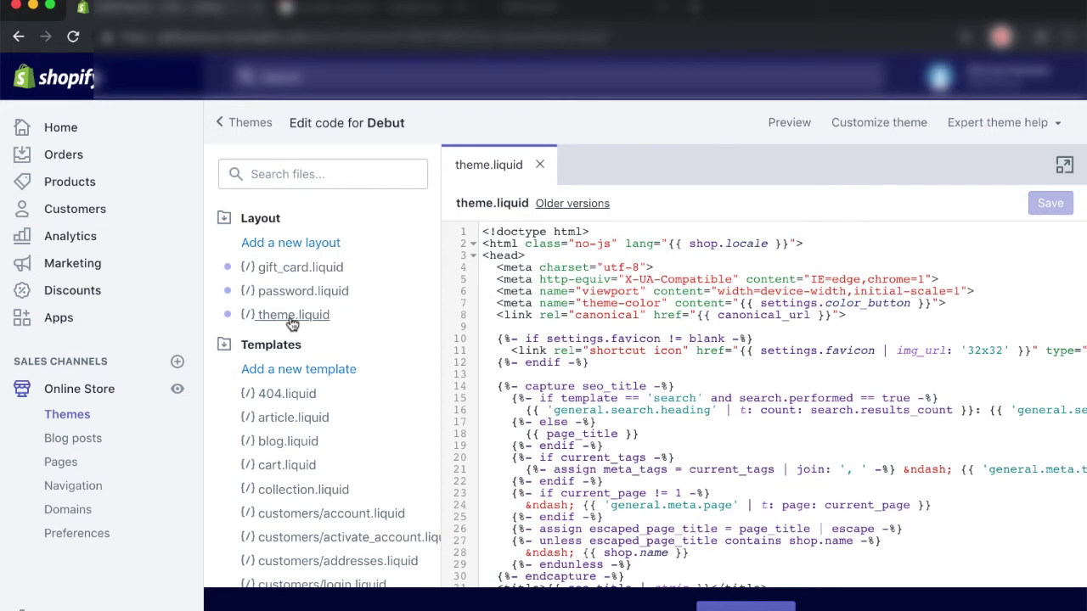
Copy ga.js from the script-names note and search theme.liquid for ga.js.
key(super+Tab)
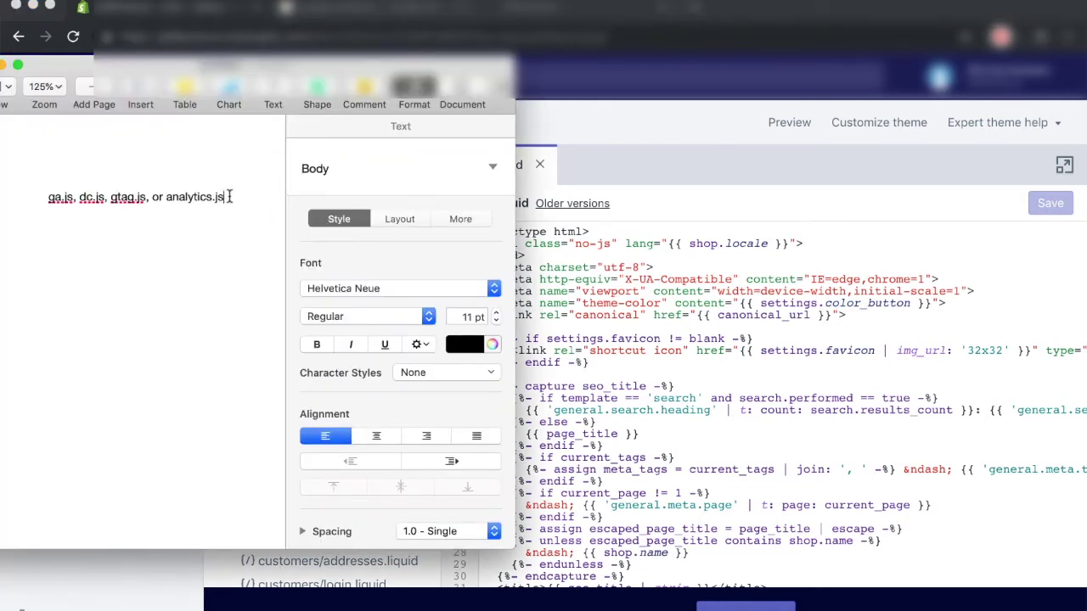
drag(229, 197, 22, 200)
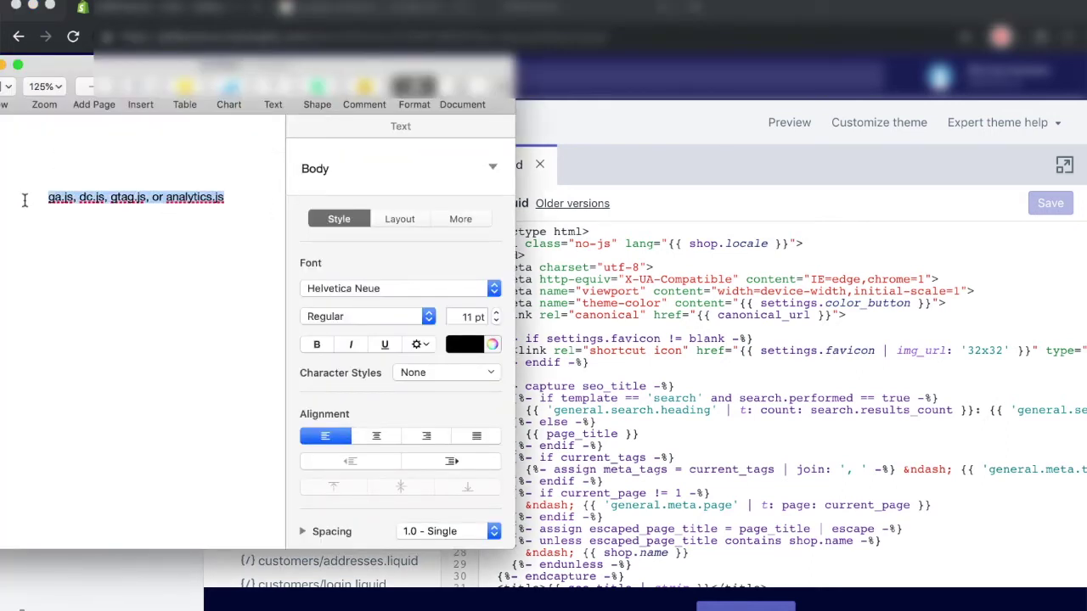
click(38, 202)
drag(75, 199, 38, 199)
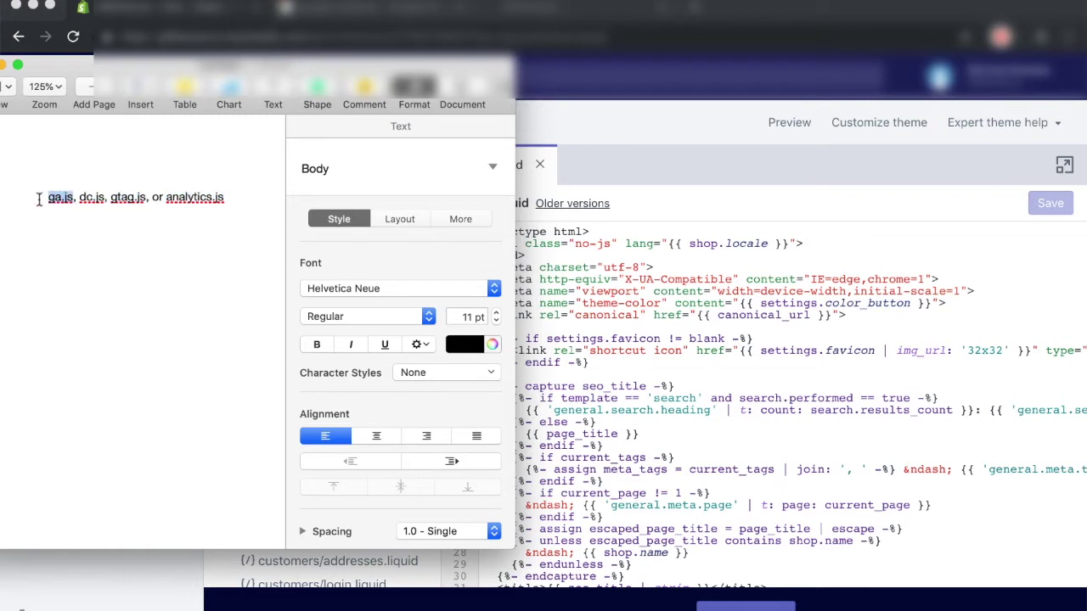
click(656, 470)
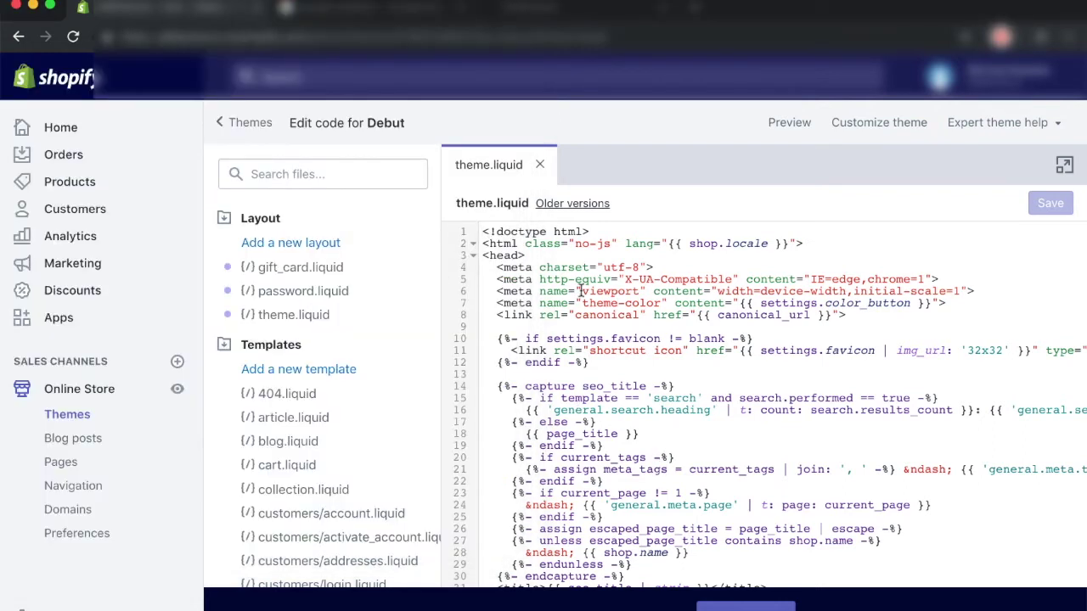
scroll(581, 289, down, 1)
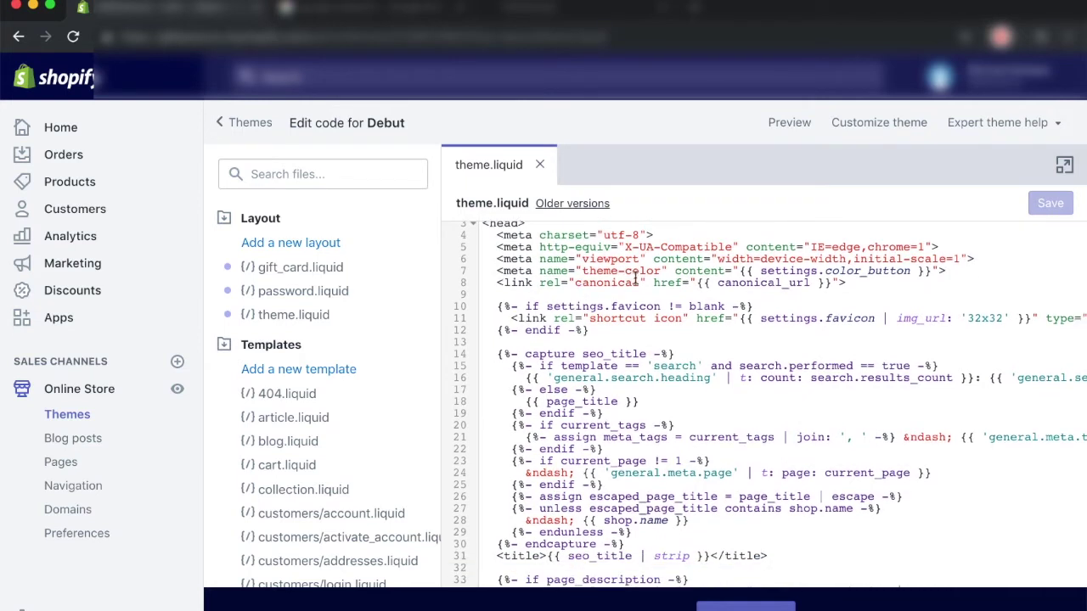
key(super+f)
text(ga.js)
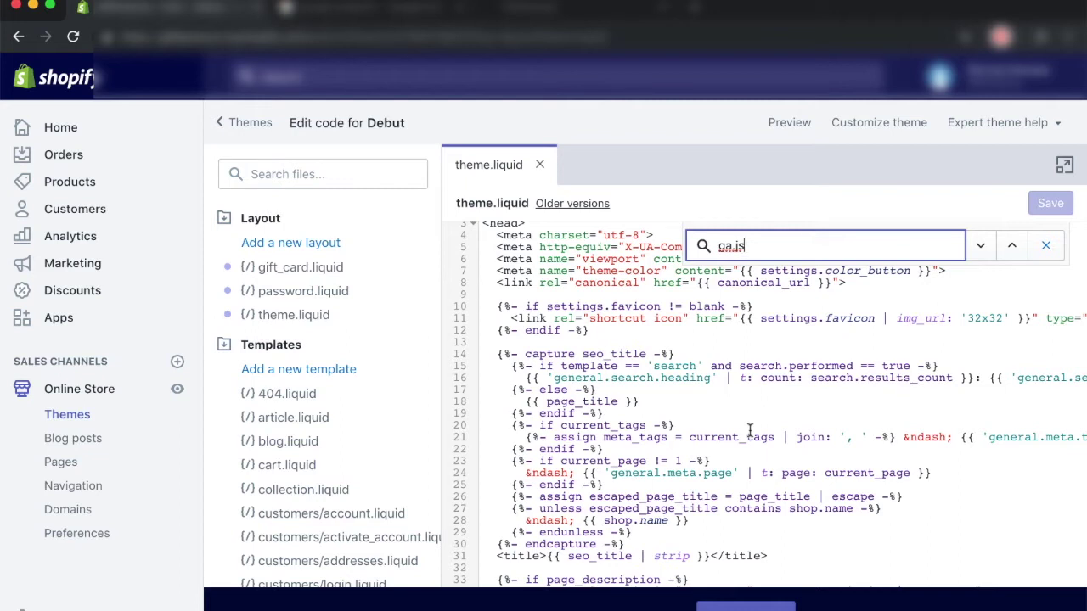
Close the scratch note of script names without saving it, back in the theme code.
key(super+Tab)
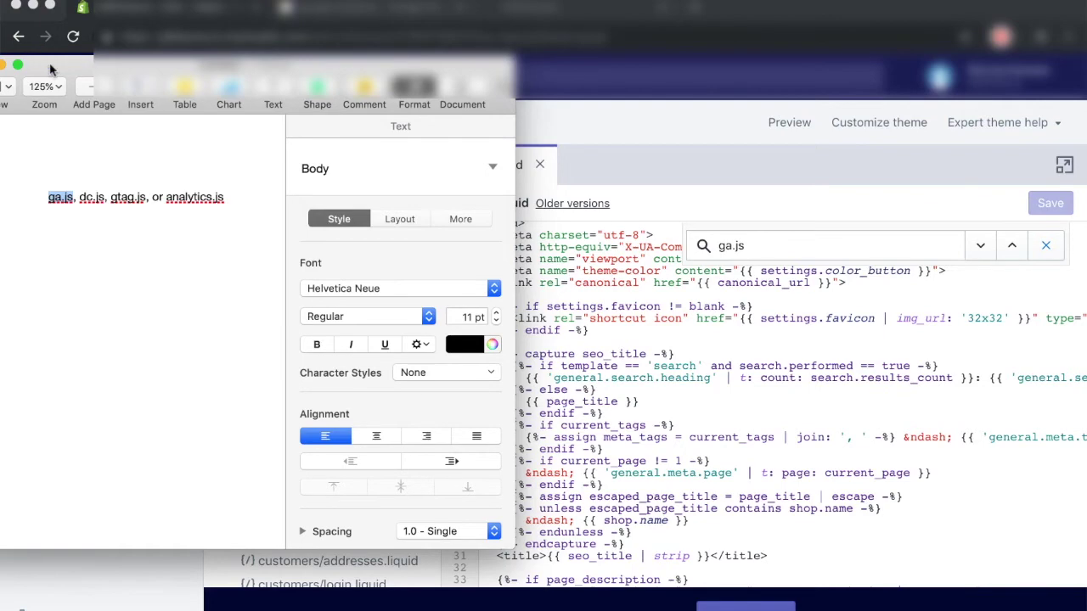
drag(50, 68, 368, 247)
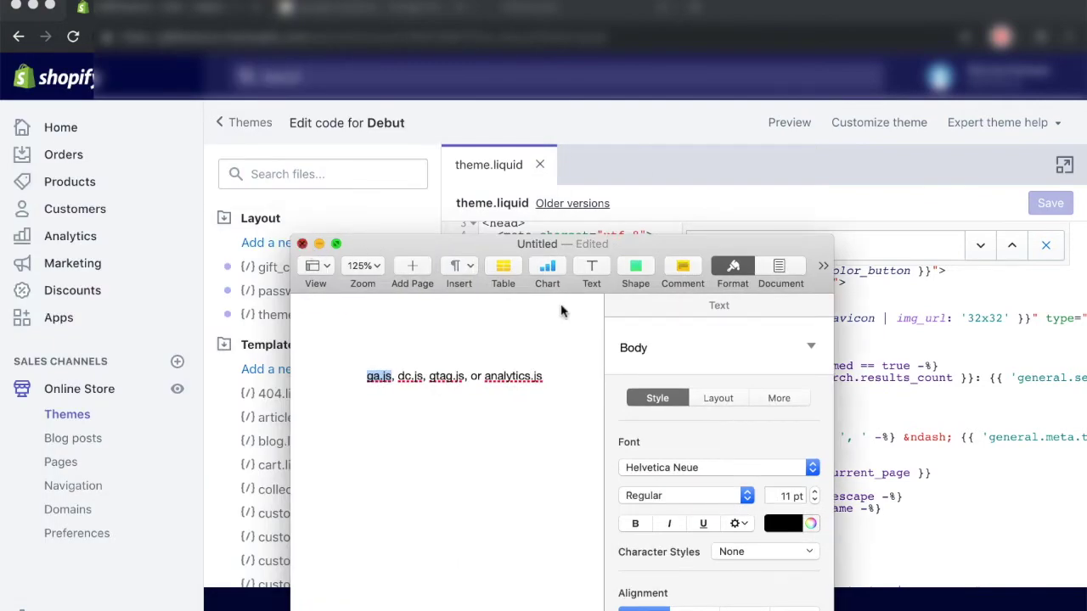
key(super+w)
click(437, 493)
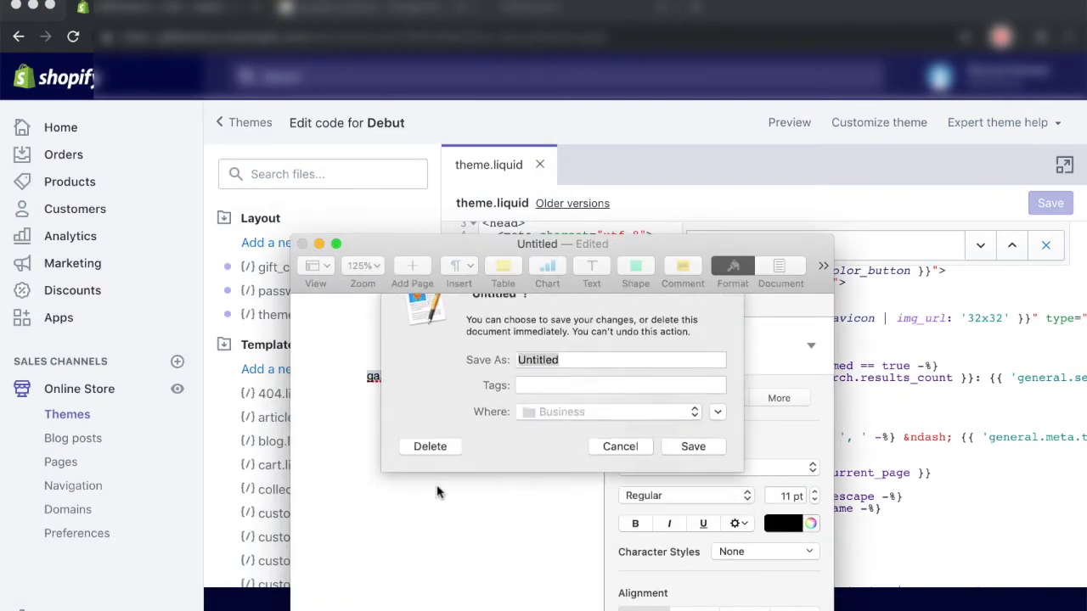
click(590, 371)
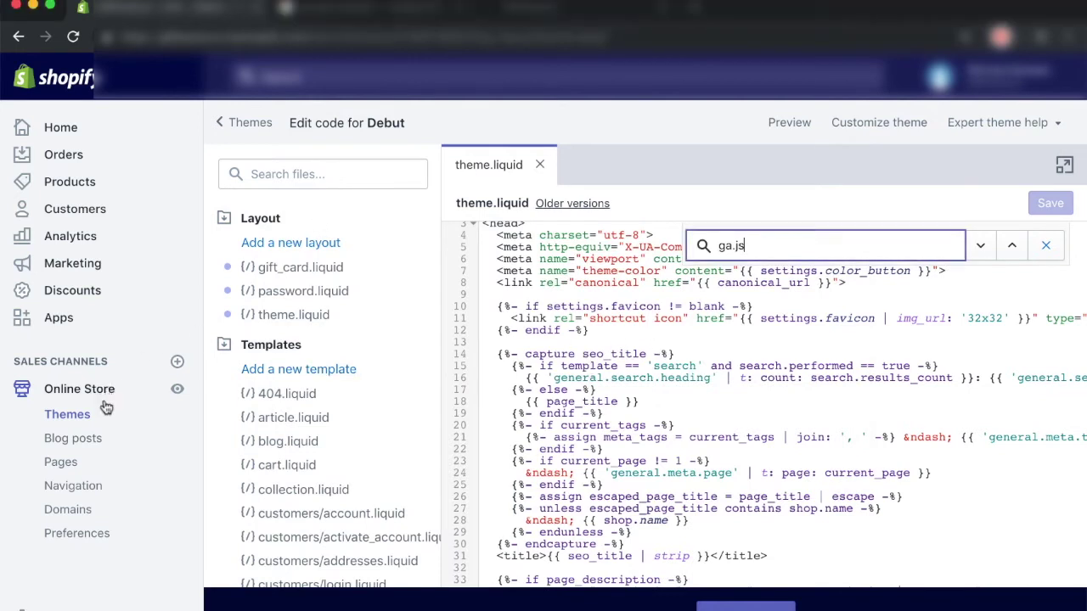
Scroll Online Store Preferences to the empty Google Analytics section, then view the 'google analytics' search results.
click(81, 536)
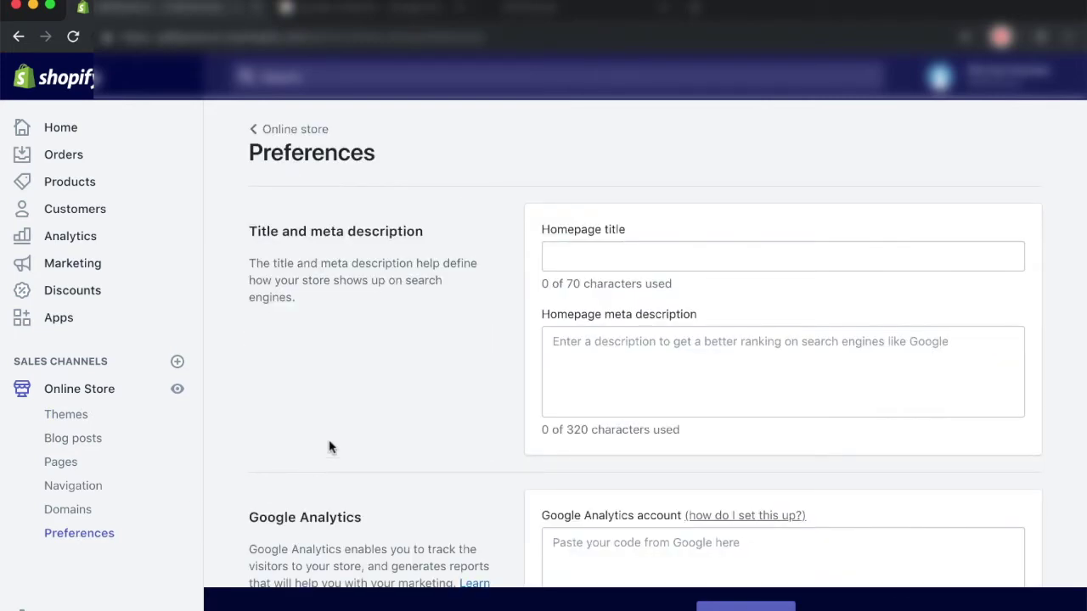
scroll(331, 448, down, 4)
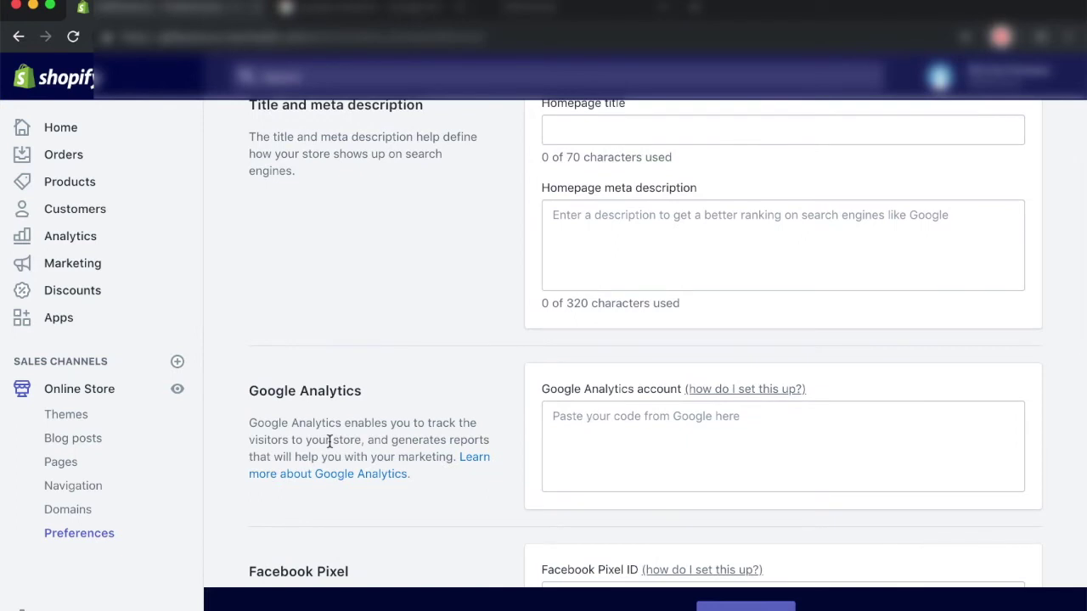
scroll(329, 442, down, 2)
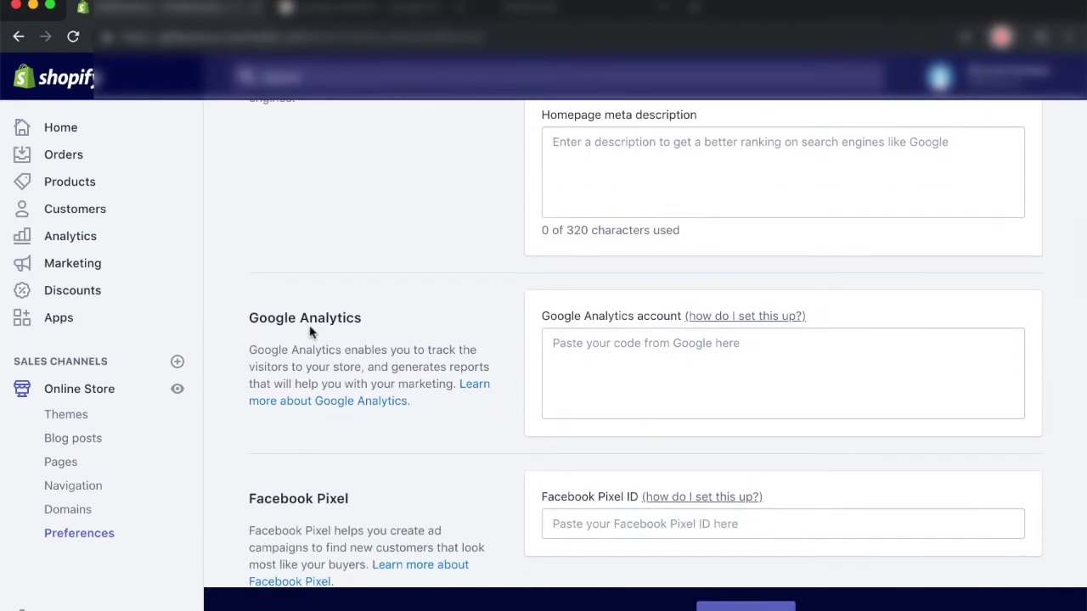
drag(258, 316, 359, 321)
click(530, 366)
click(320, 12)
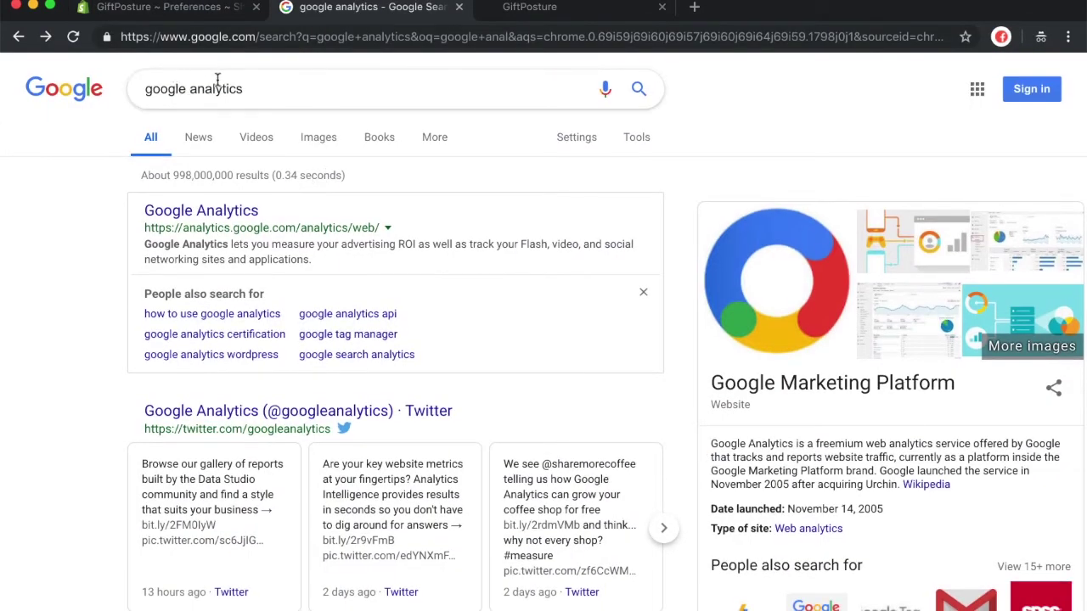
Go to analytics.google.com, sign in with the Google account, and start the Analytics sign-up.
click(226, 211)
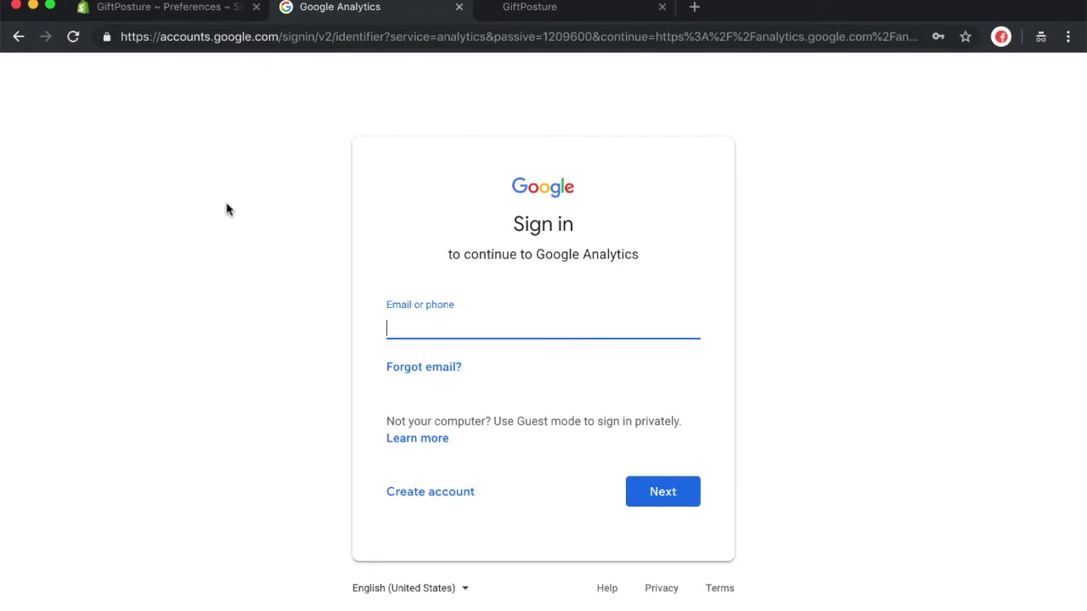
click(268, 342)
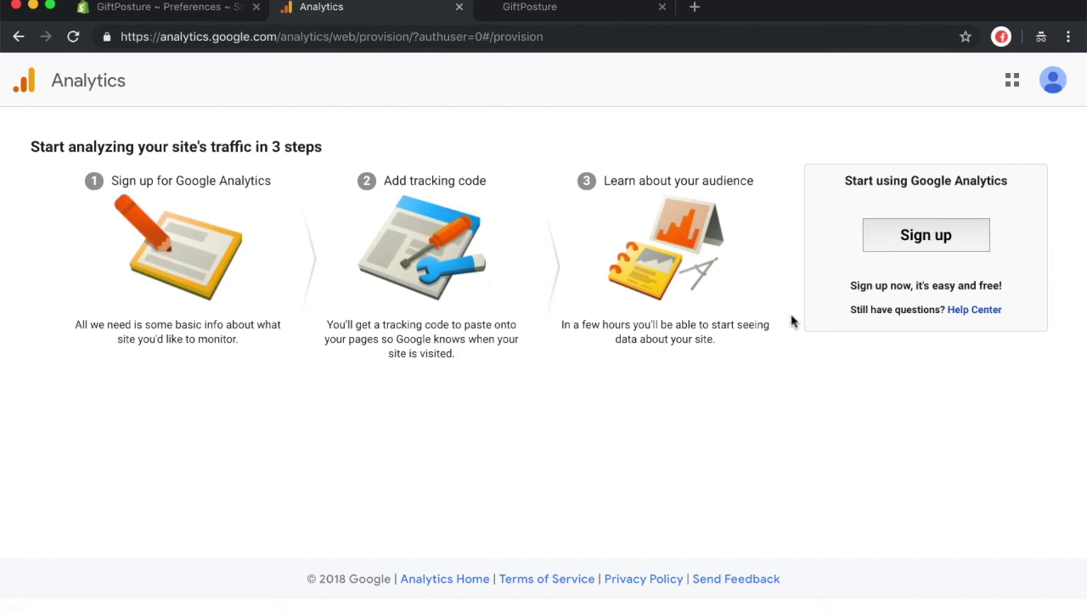
click(905, 247)
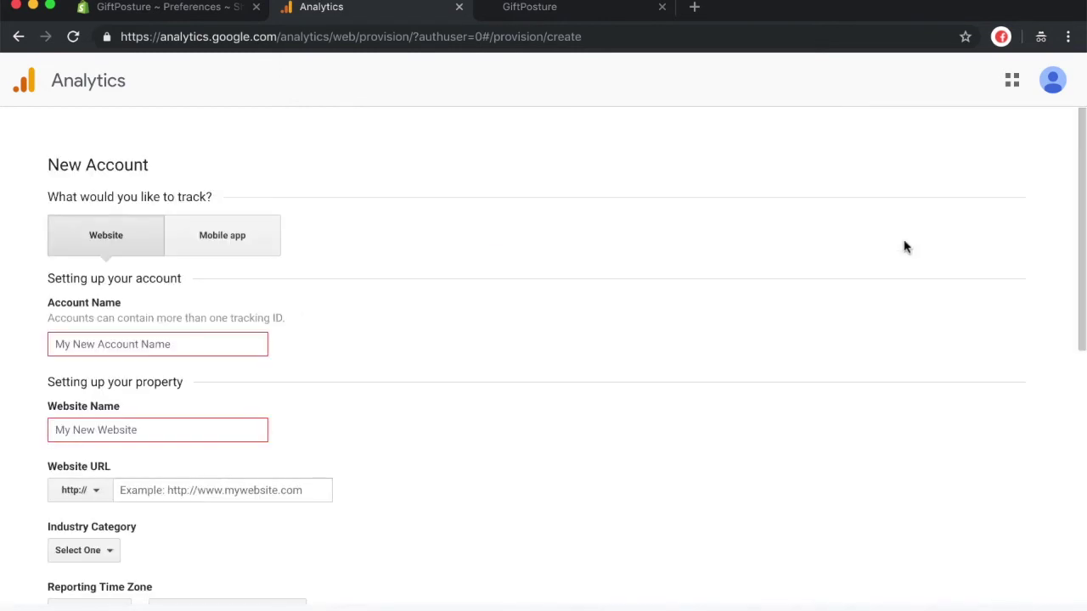
Enter account name 'Test Account' and website name 'Test Store' in the new-account form.
scroll(201, 346, down, 1)
click(175, 293)
click(309, 315)
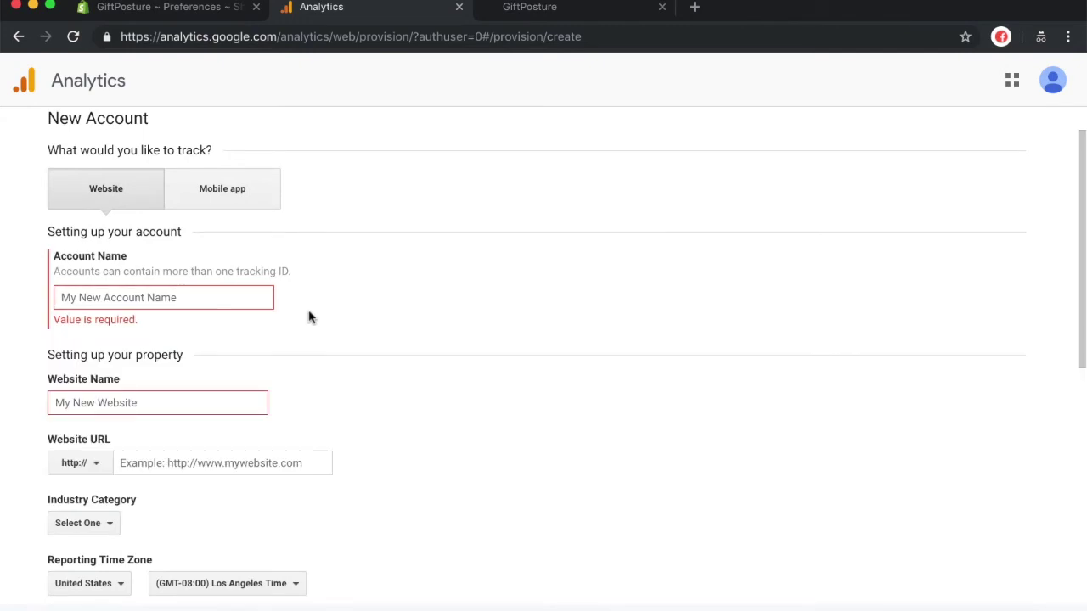
click(243, 299)
text(Test Account)
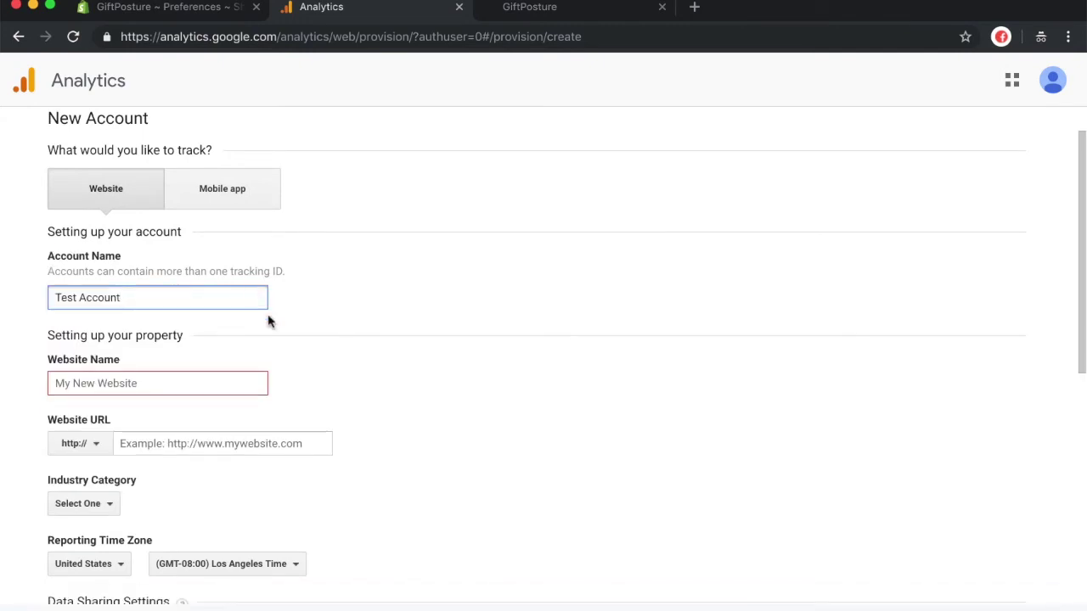
click(276, 330)
scroll(276, 329, down, 2)
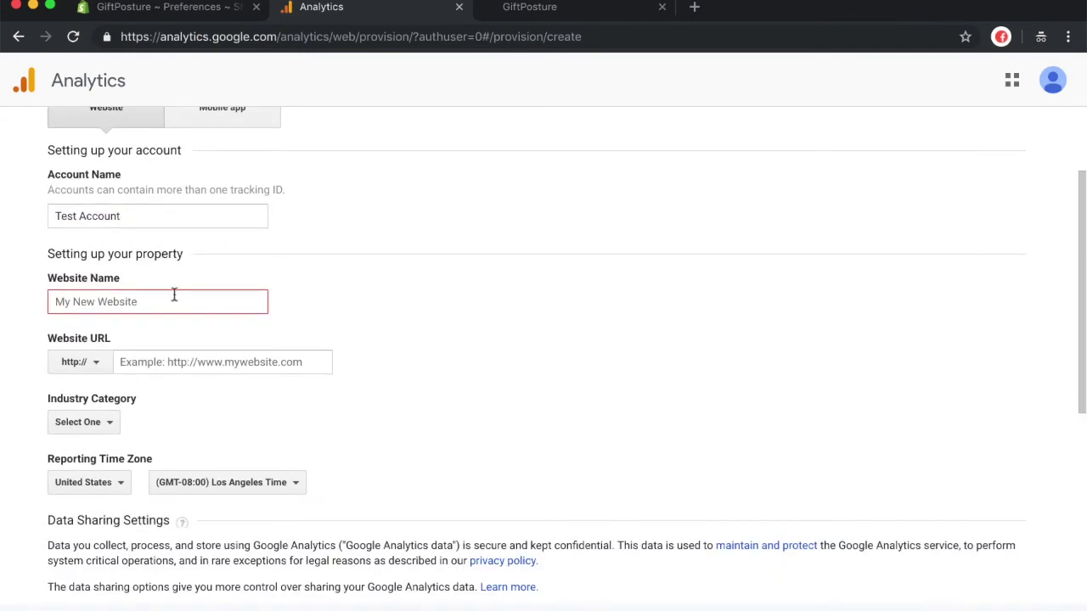
click(93, 299)
click(94, 299)
text(Test Store)
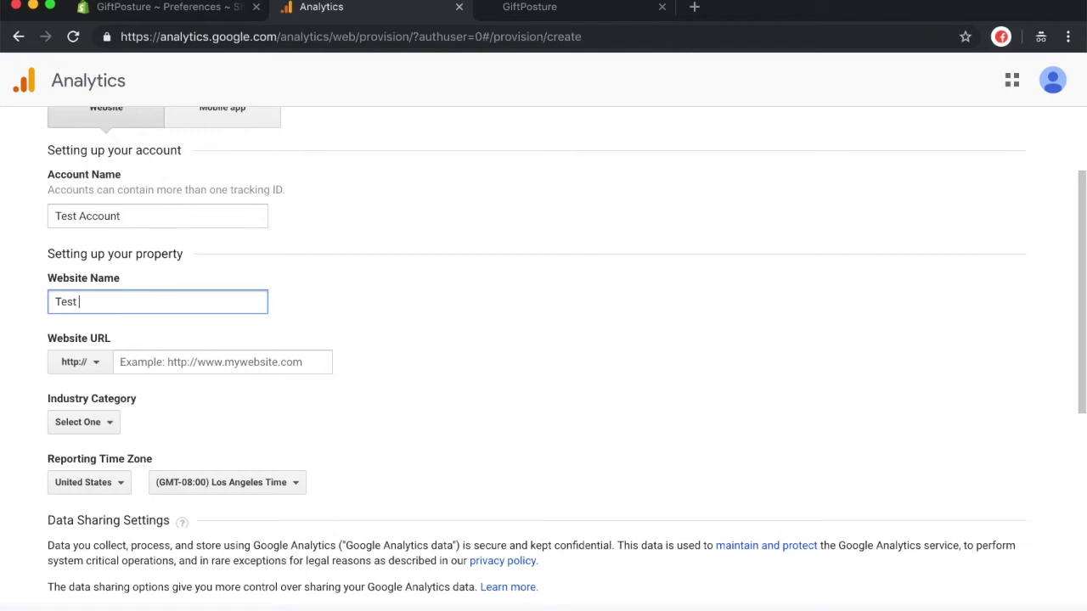
click(227, 367)
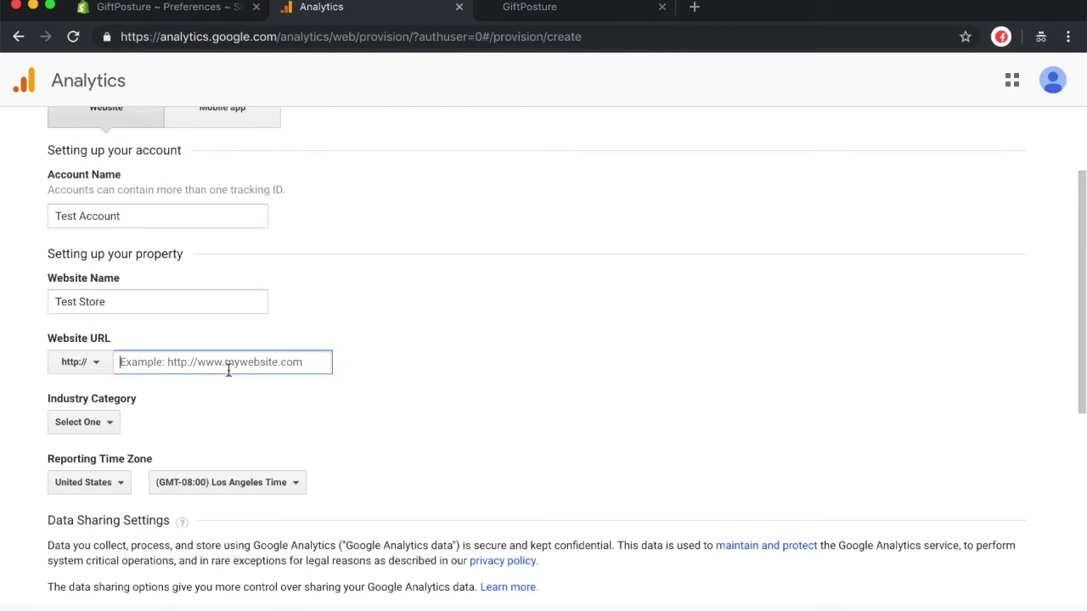
click(504, 12)
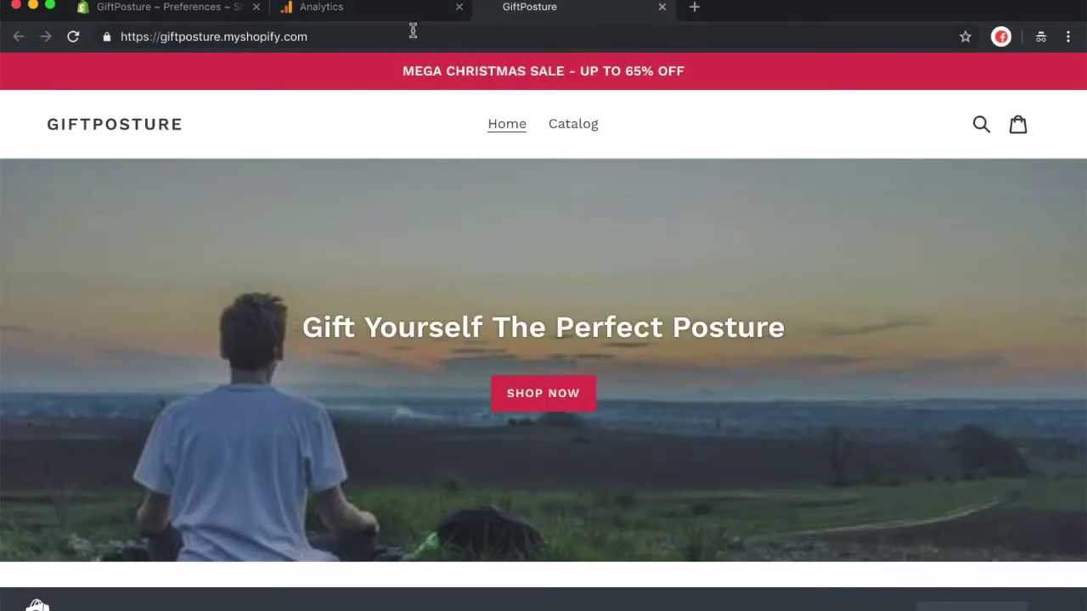
click(408, 37)
key(ctrl+c)
click(405, 8)
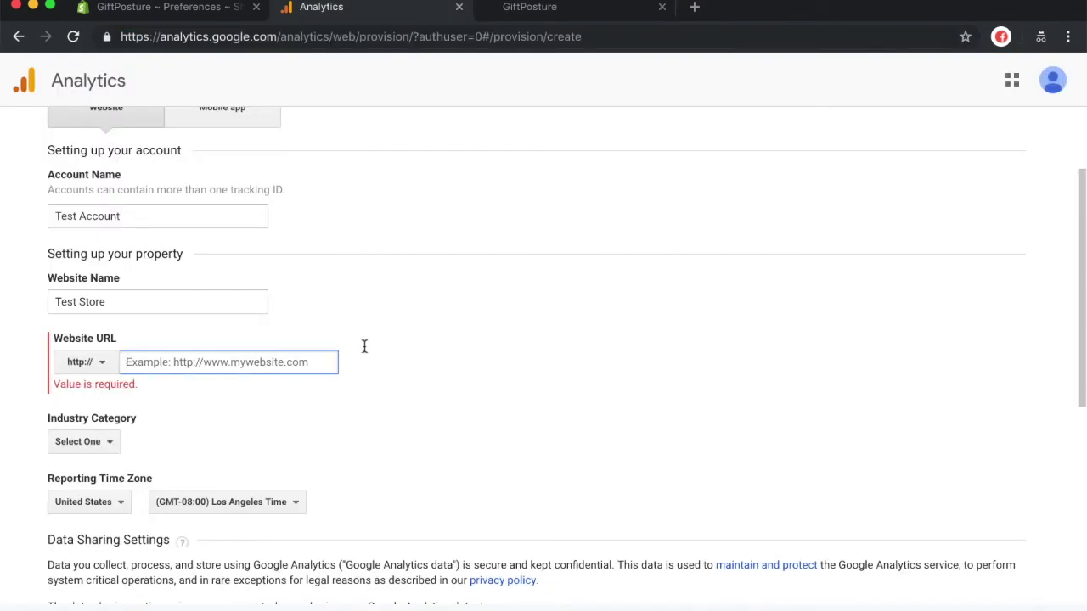
key(ctrl+v)
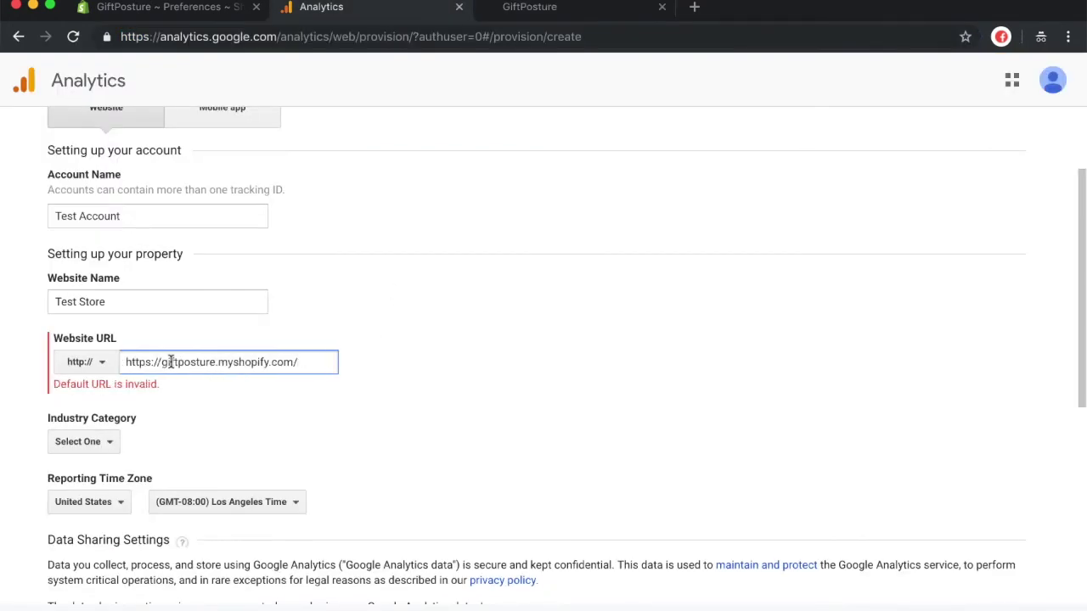
drag(162, 362, 118, 369)
key(BackSpace)
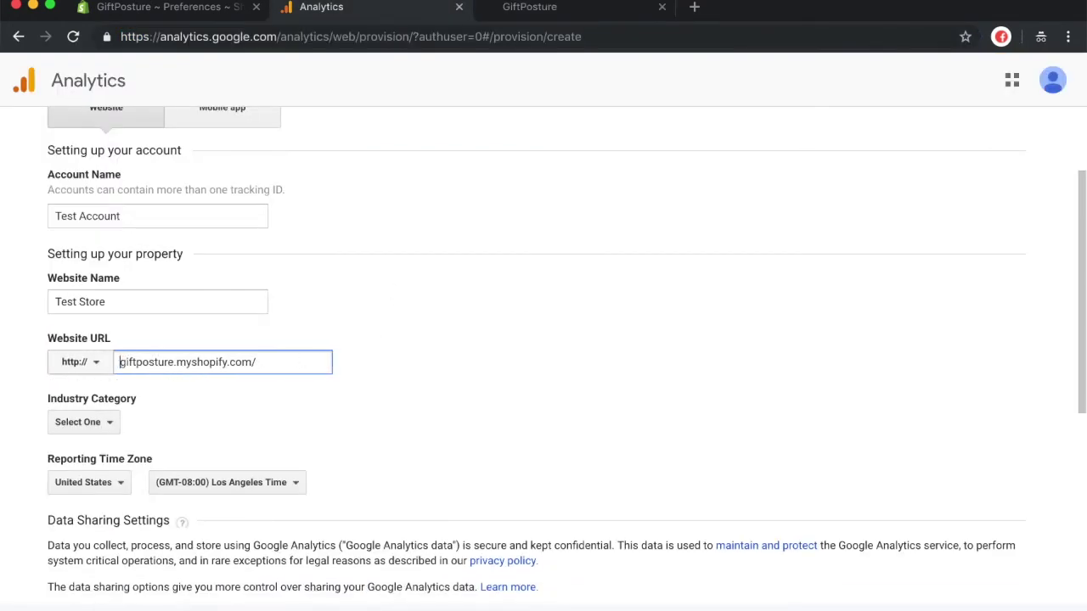
click(86, 367)
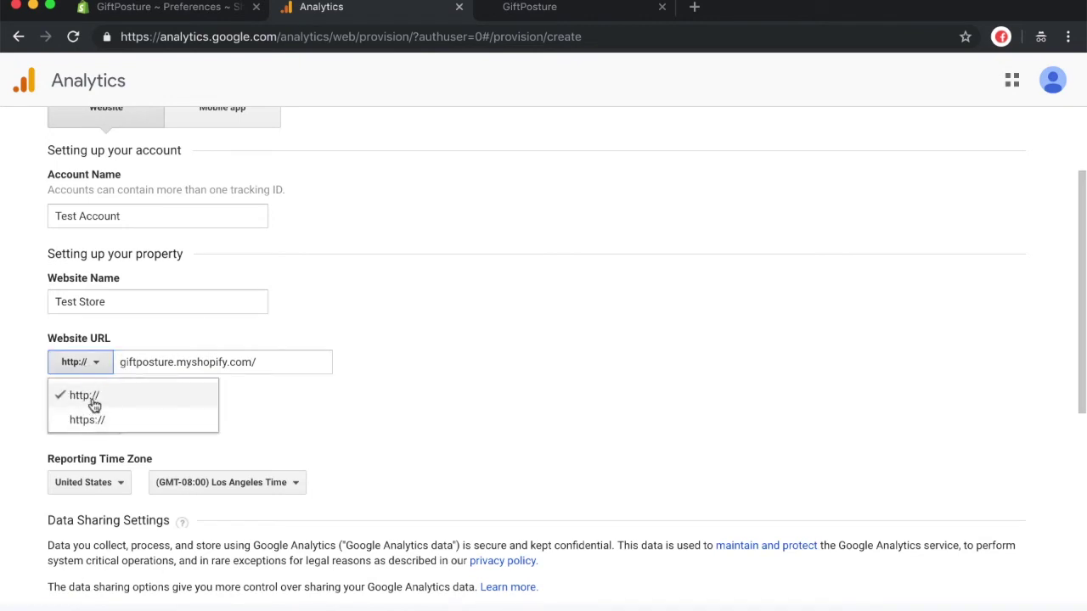
click(87, 420)
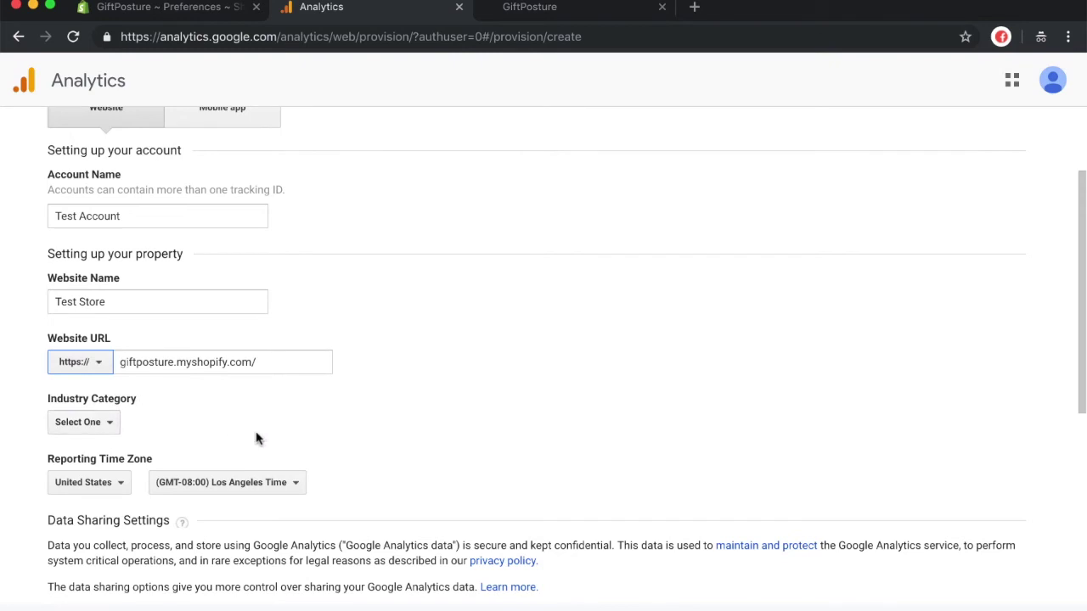
scroll(255, 435, down, 1)
Pick Shopping from the Industry Category list and move down to Get Tracking ID.
scroll(199, 428, down, 2)
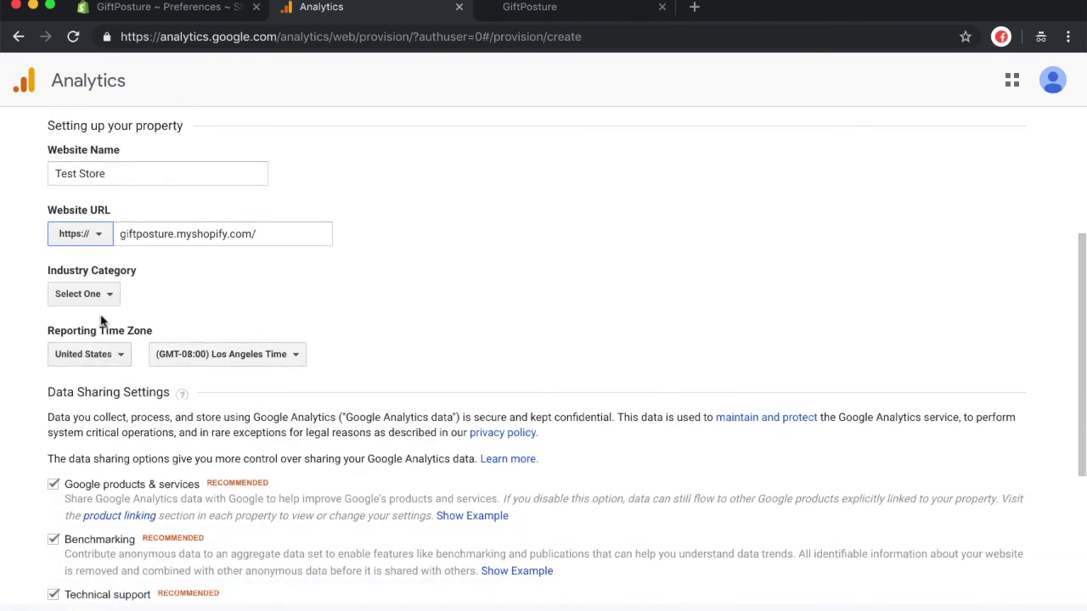
click(85, 291)
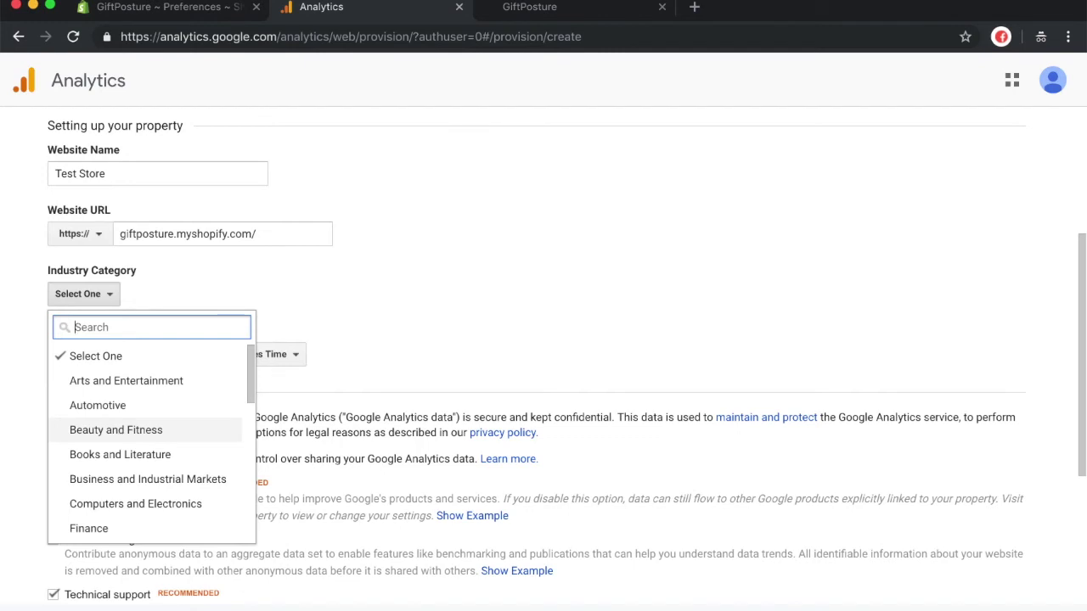
scroll(116, 396, down, 3)
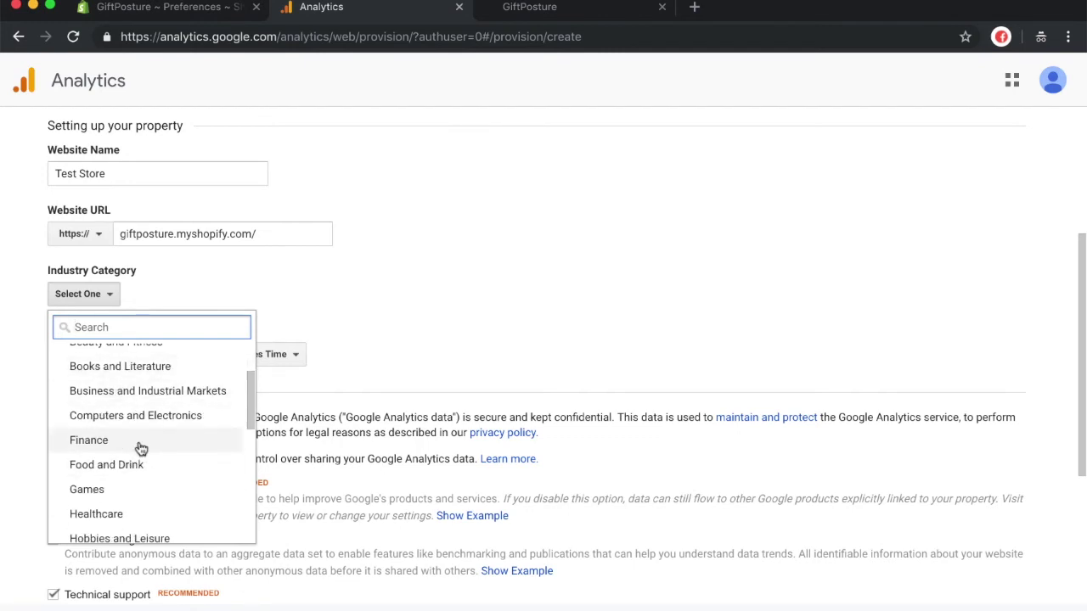
scroll(141, 449, down, 3)
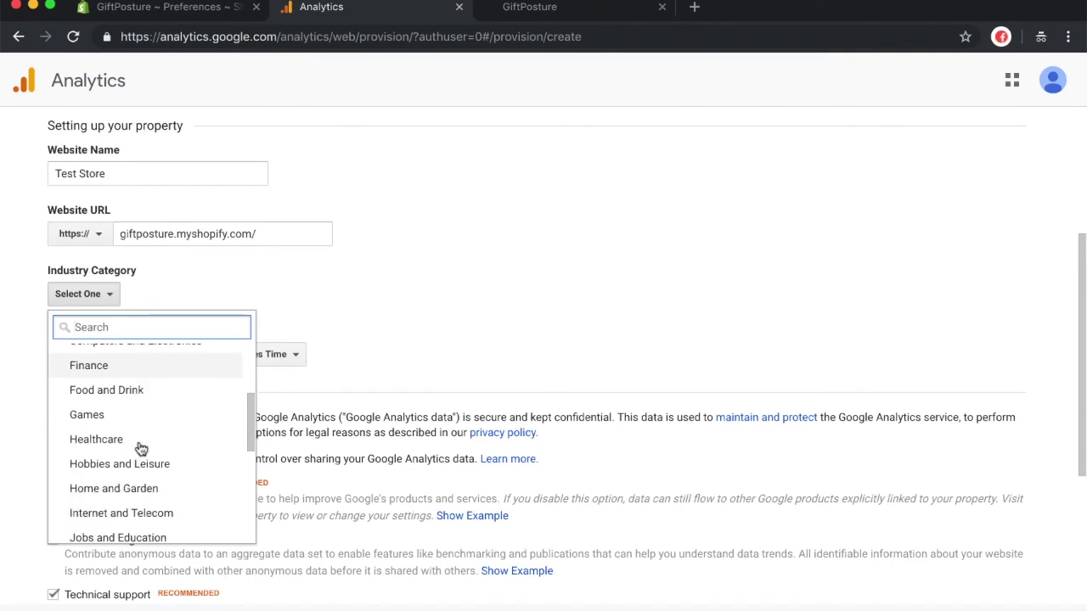
scroll(141, 449, down, 10)
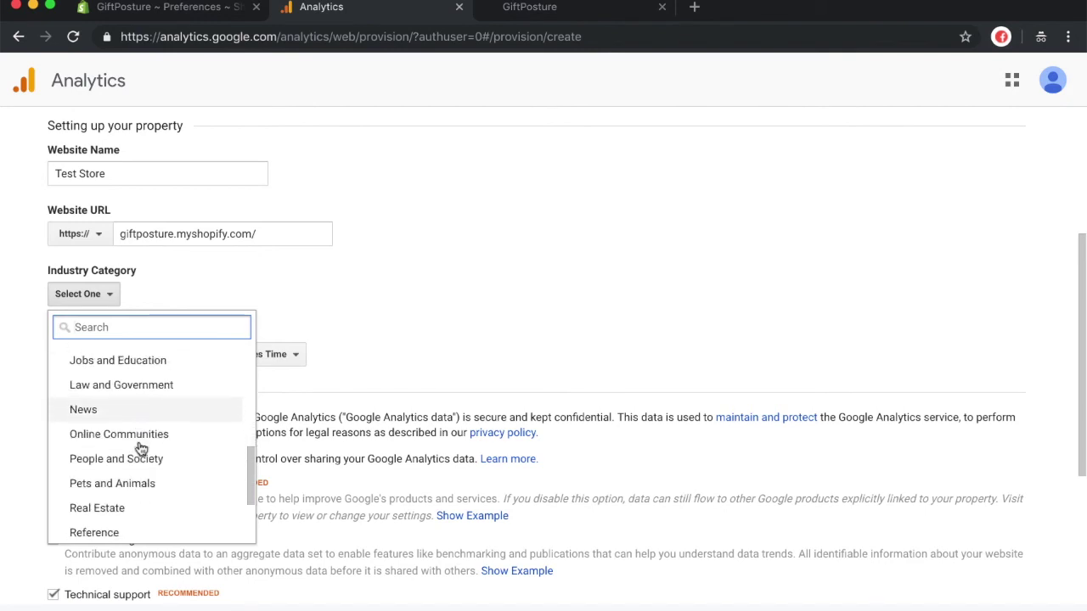
scroll(141, 448, down, 1)
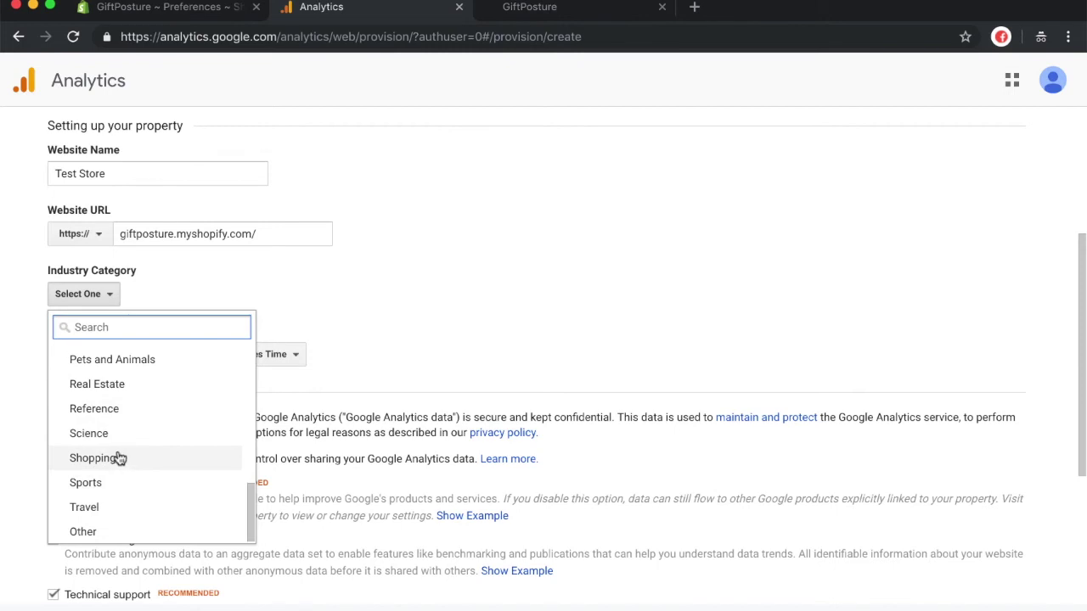
click(114, 456)
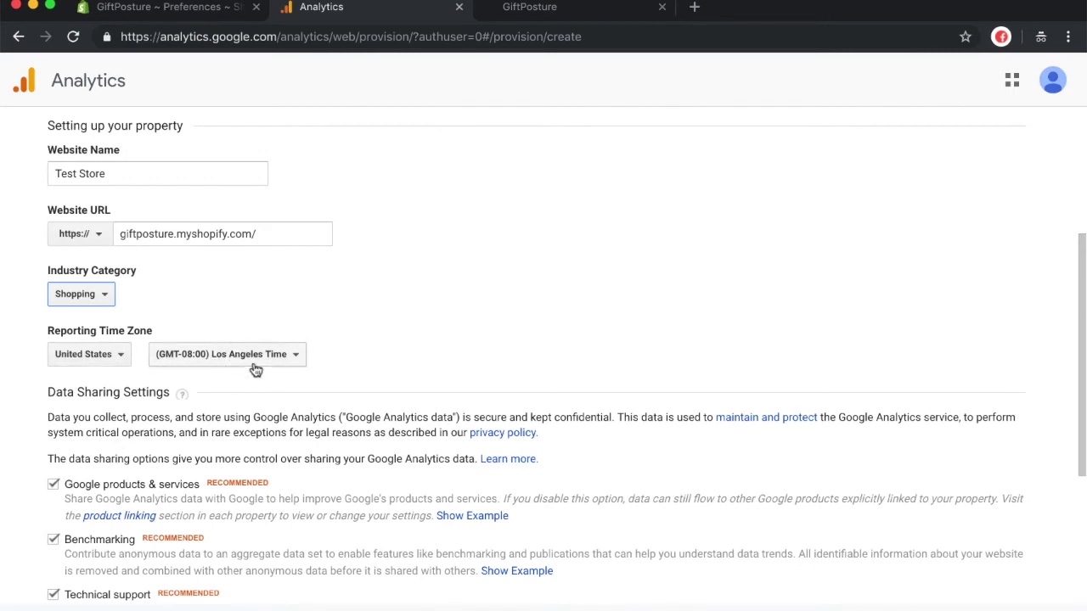
scroll(151, 407, down, 5)
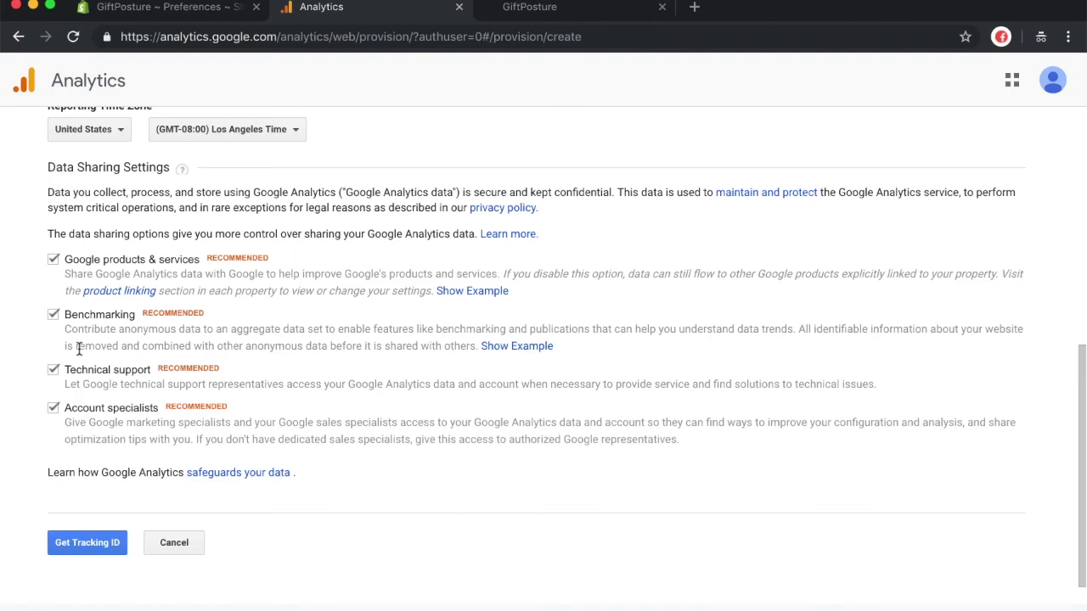
click(69, 545)
Request the tracking ID, tick the GDPR Data Processing and Controller Terms, and accept.
click(83, 548)
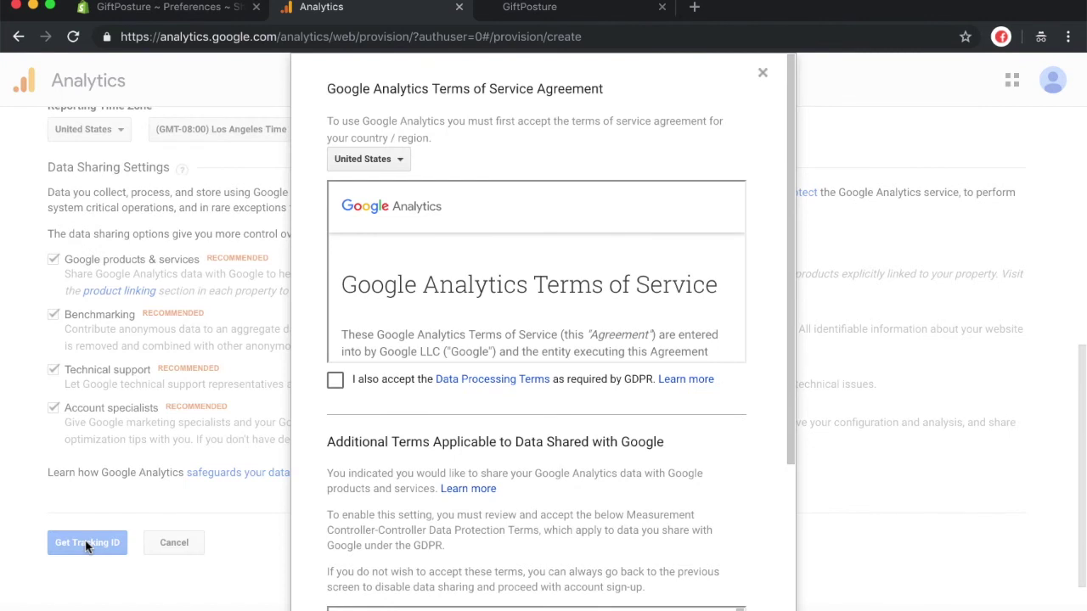
click(335, 383)
scroll(488, 395, down, 1)
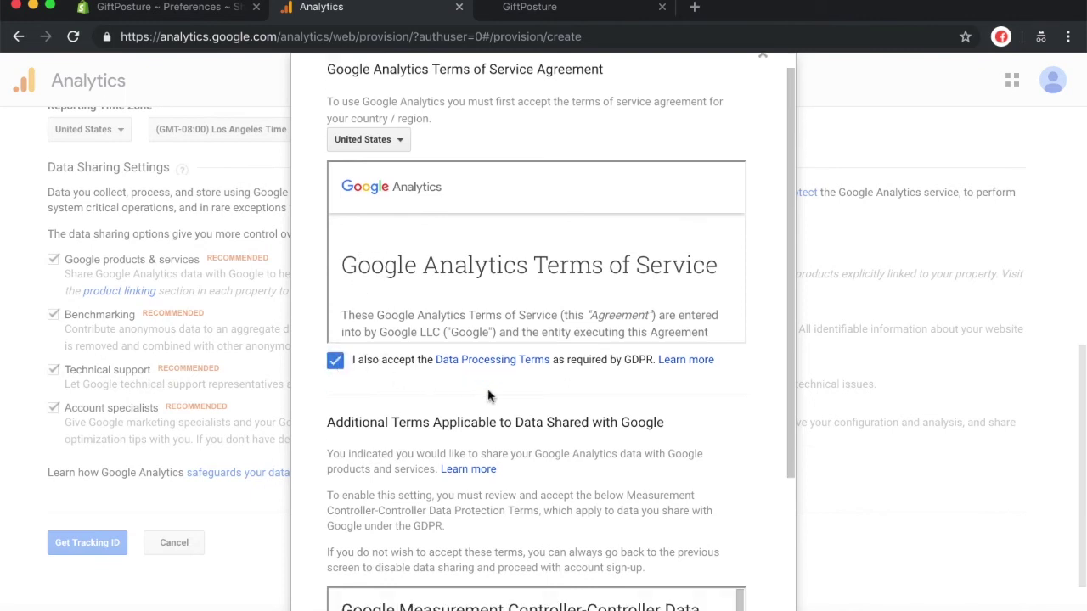
scroll(488, 395, down, 5)
scroll(361, 467, down, 1)
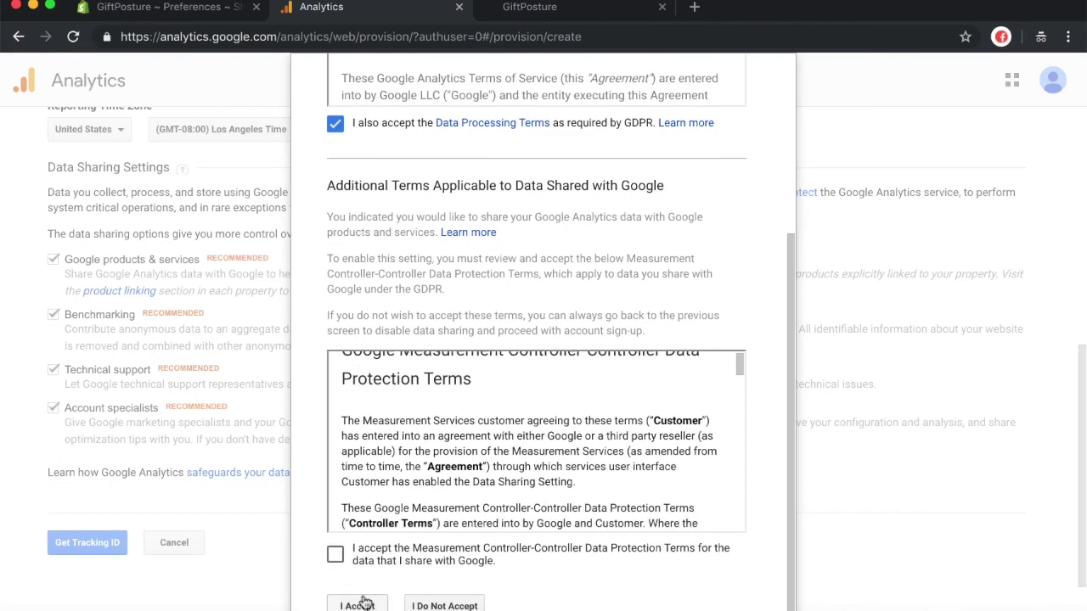
click(335, 556)
click(357, 606)
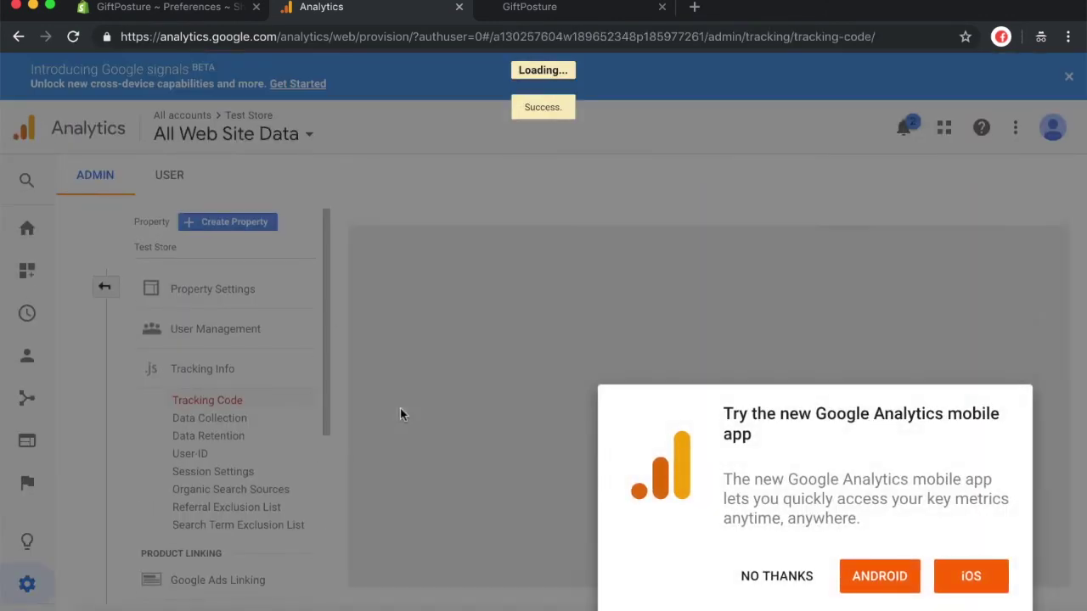
Dismiss the mobile-app popup and select the whole global site tag (gtag.js) snippet.
click(774, 577)
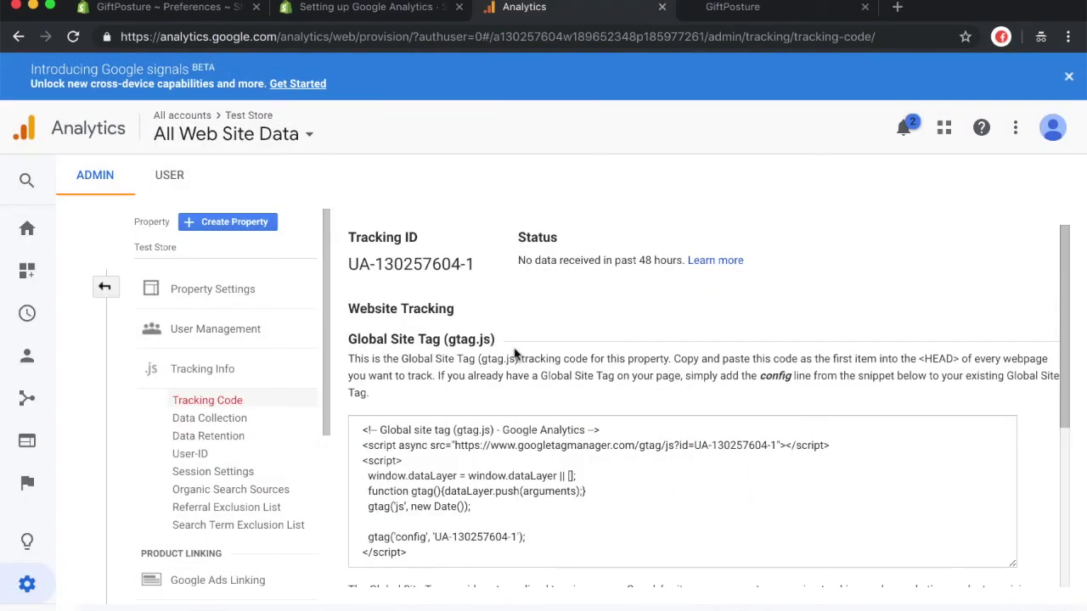
scroll(478, 314, down, 2)
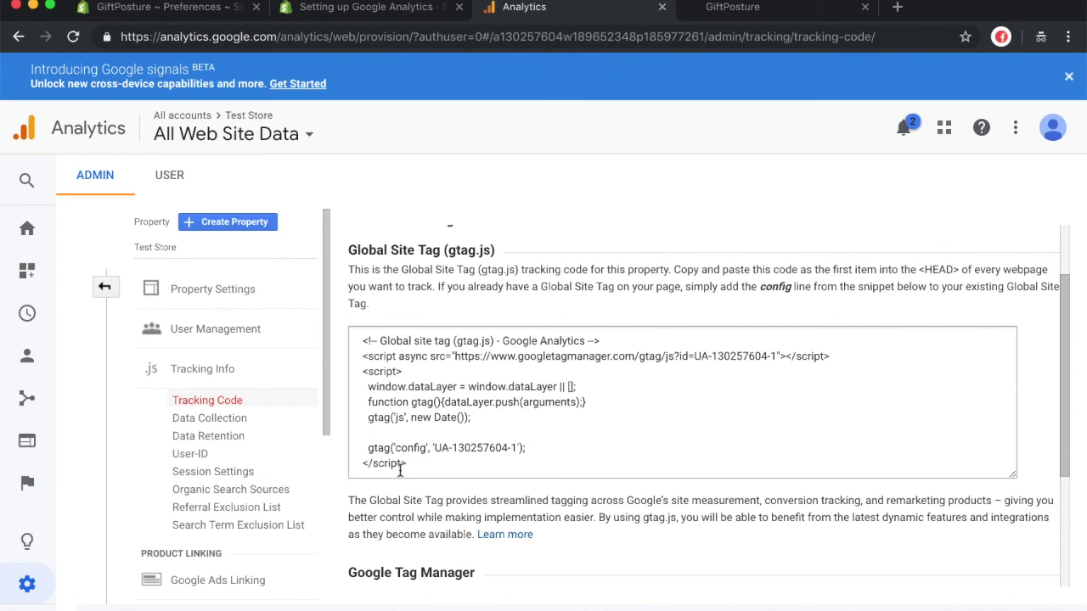
drag(418, 466, 354, 341)
key(ctrl+c)
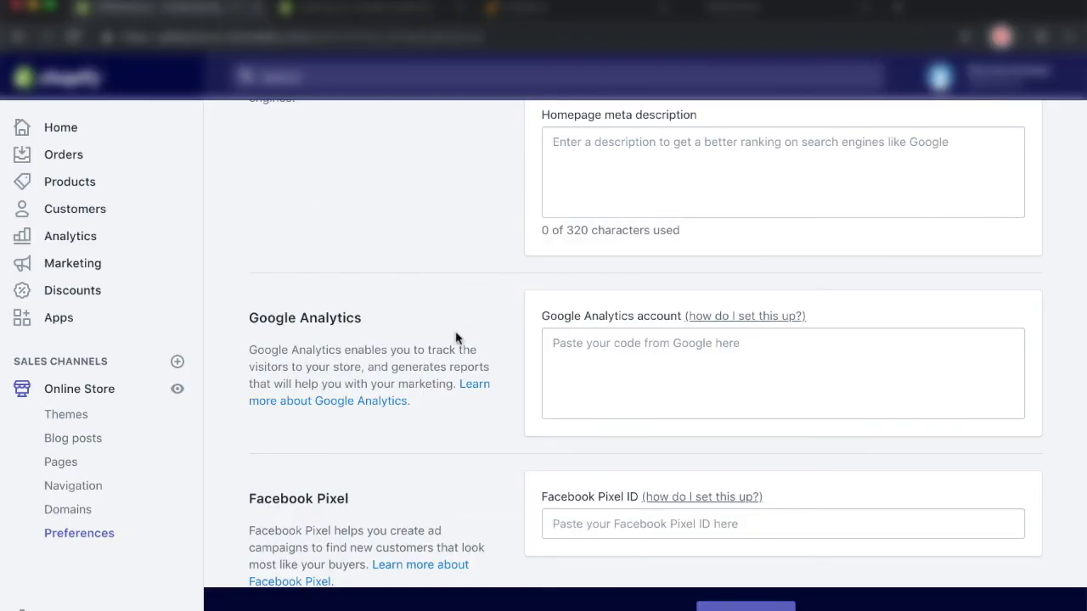
Paste the gtag.js snippet into the Google Analytics account box, trim the blank line, and save.
click(618, 340)
key(ctrl+v)
key(BackSpace)
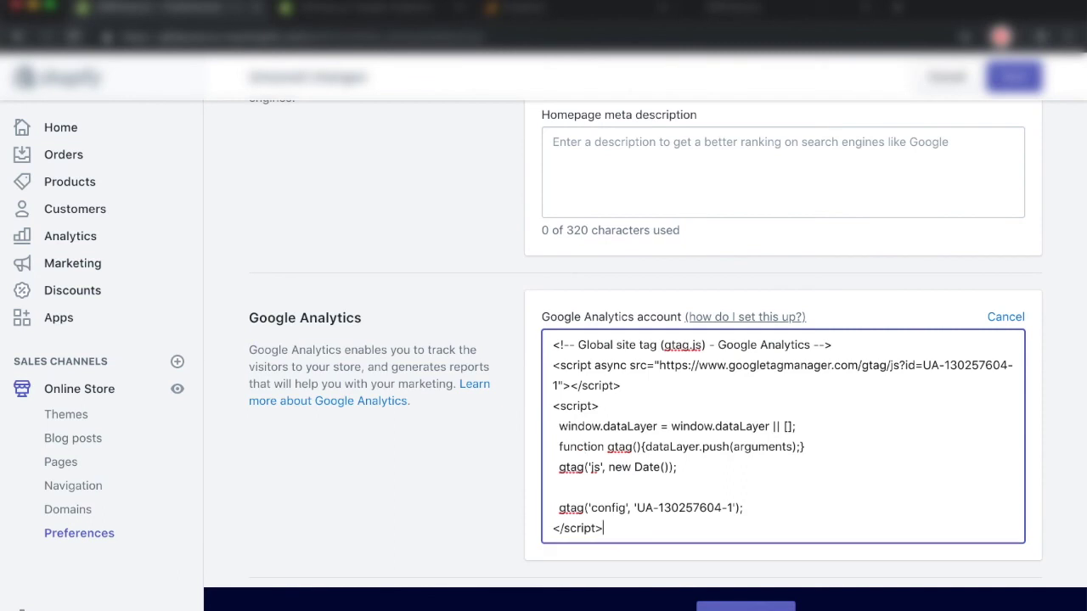
click(1014, 78)
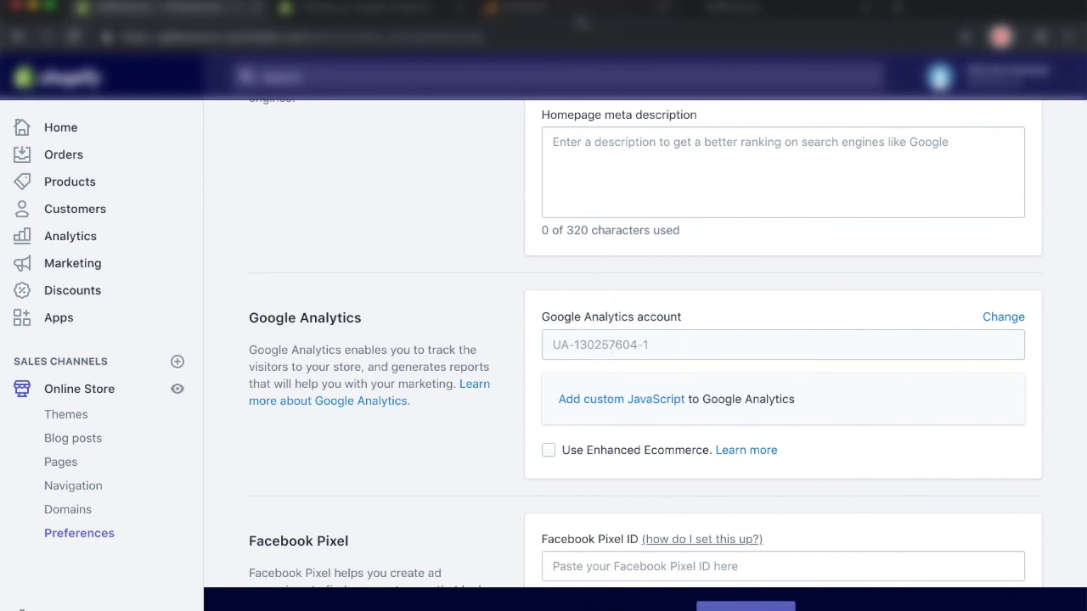
click(583, 19)
scroll(574, 328, up, 1)
Compare the Analytics Tracking ID with the ID saved in Shopify Preferences, finishing on Shopify.
click(574, 328)
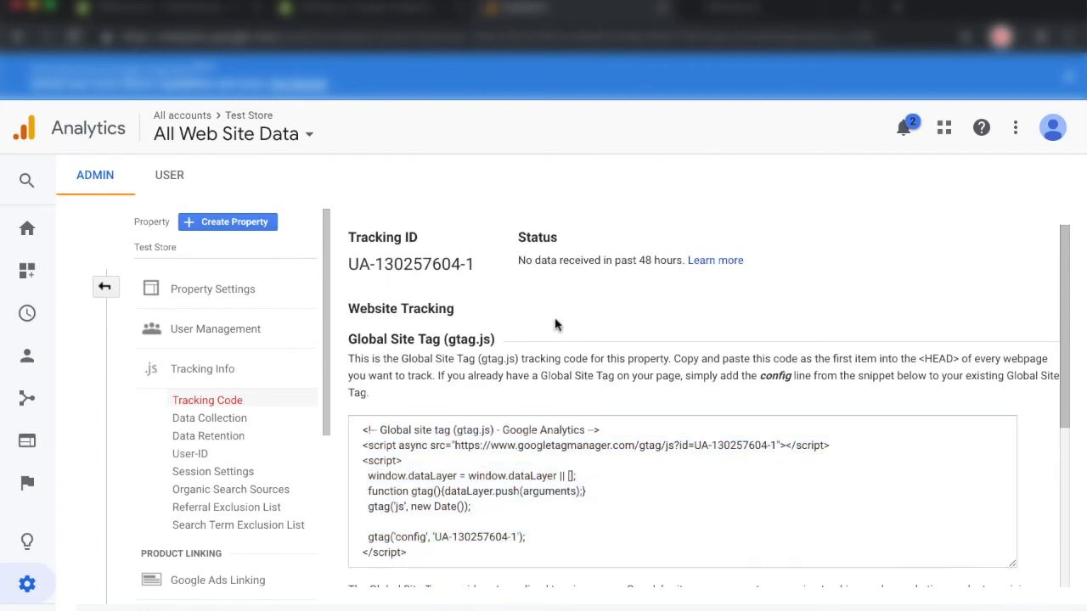
drag(360, 240, 421, 242)
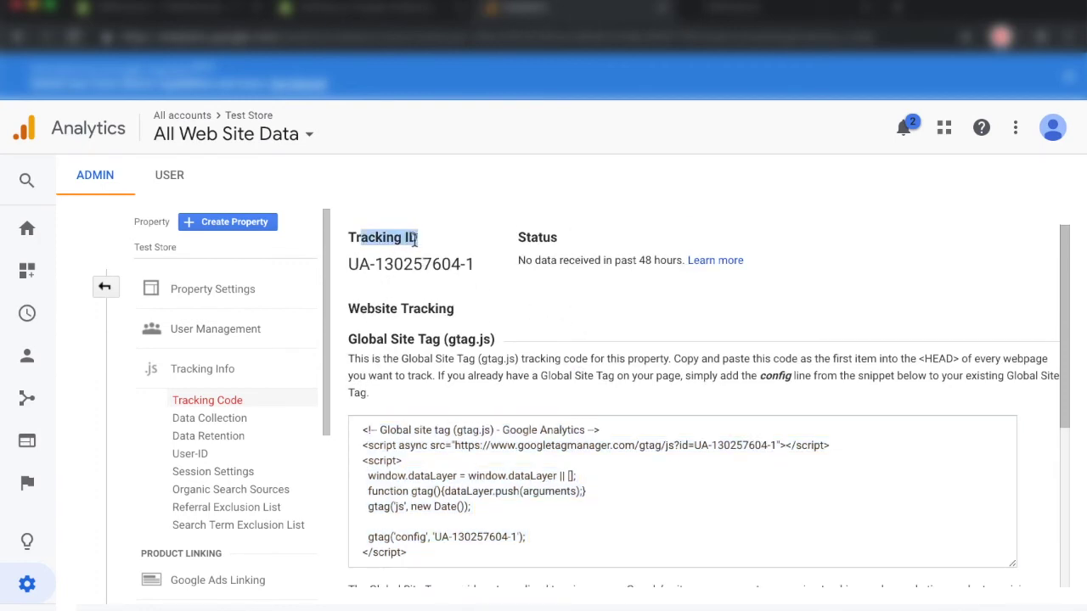
click(422, 297)
click(229, 13)
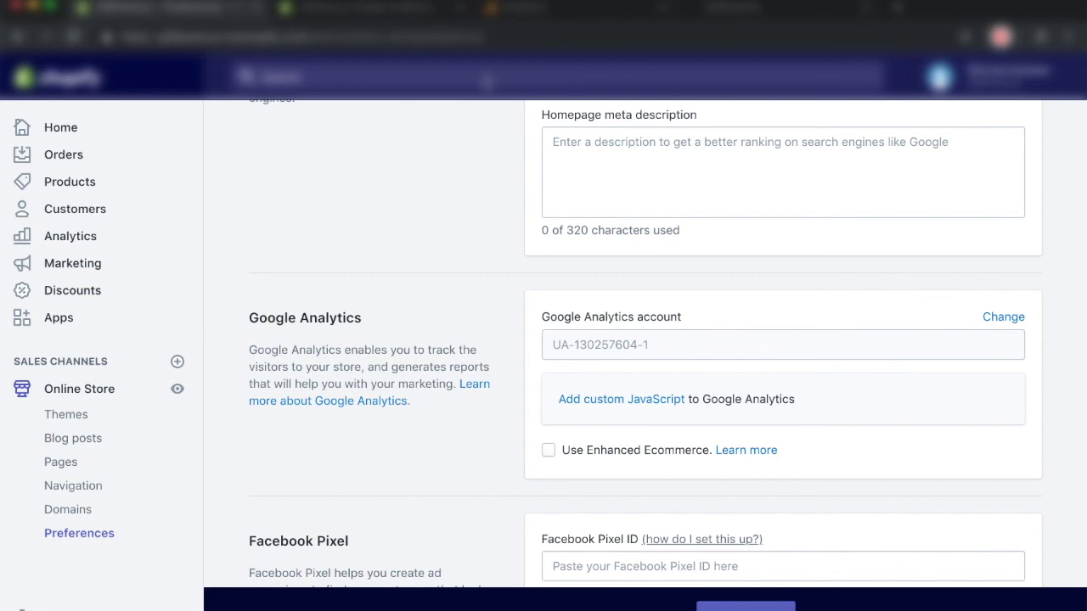
click(507, 10)
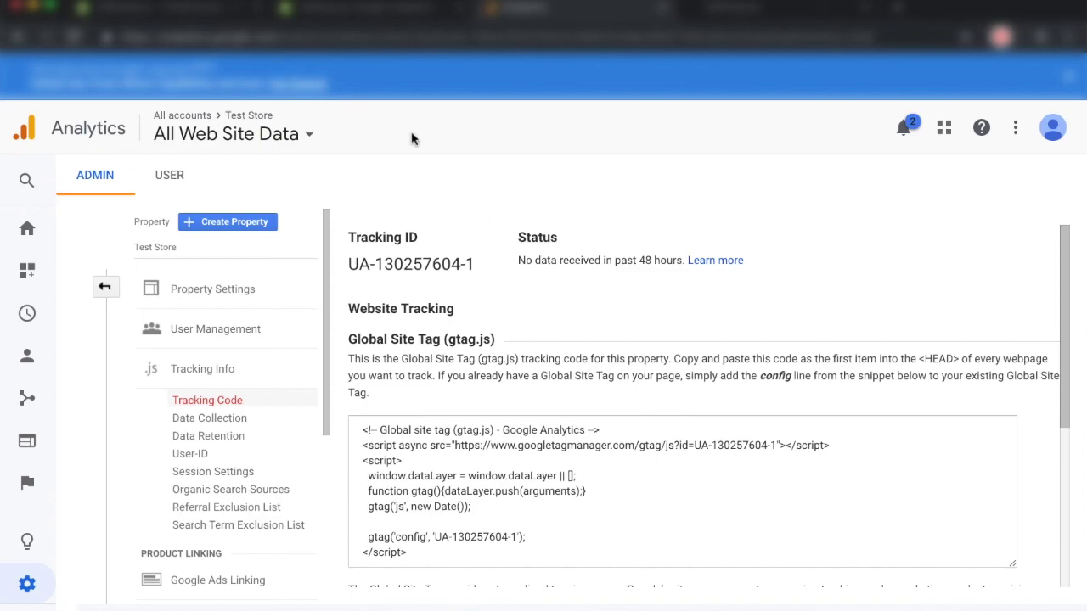
click(170, 10)
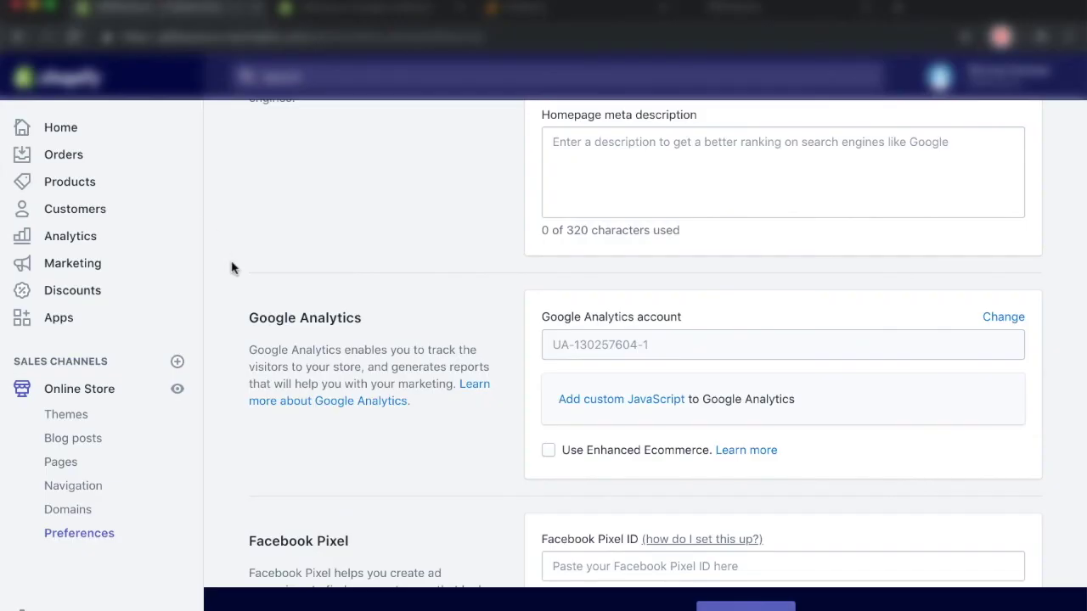